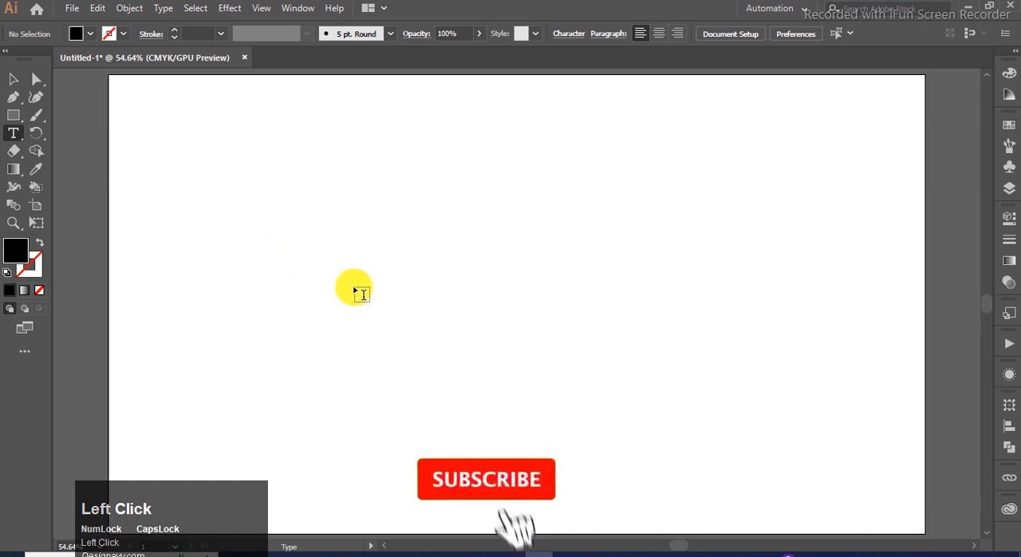
- Add the text "ND", enlarge it to about 307 pt and centre it on the artboard
type("N")
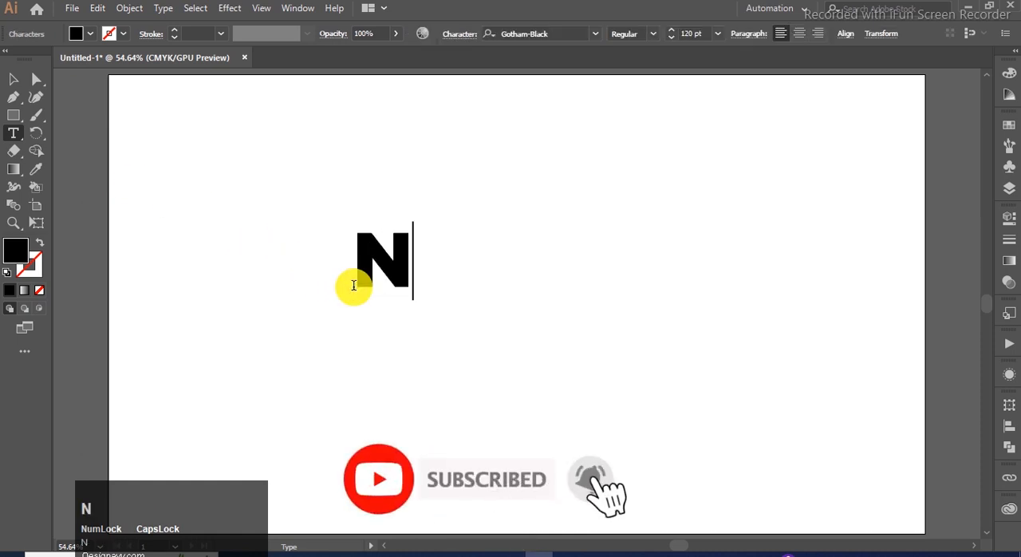
type("D")
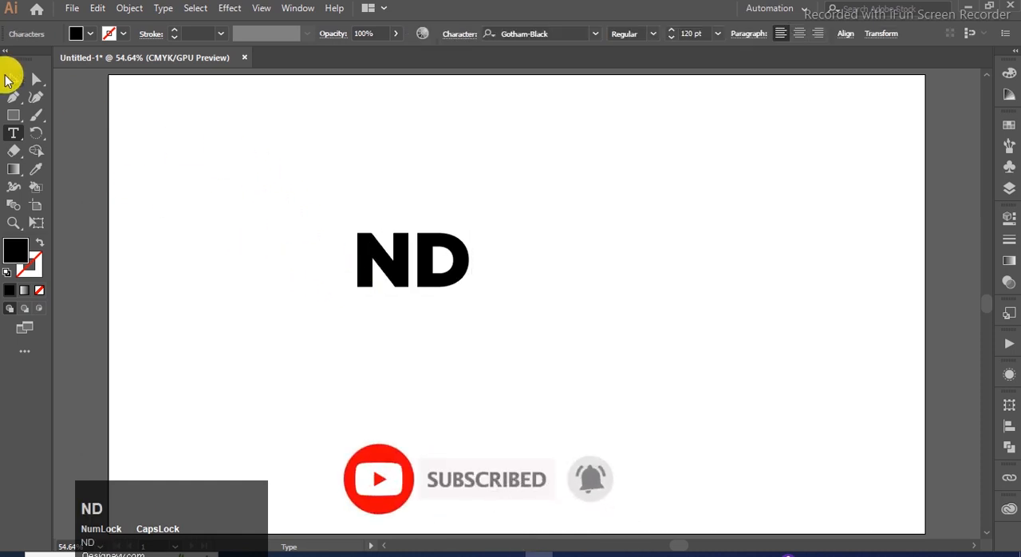
left_click(8, 80)
left_click_drag(471, 299, 568, 391)
left_click_drag(392, 228, 486, 267)
left_click(473, 143)
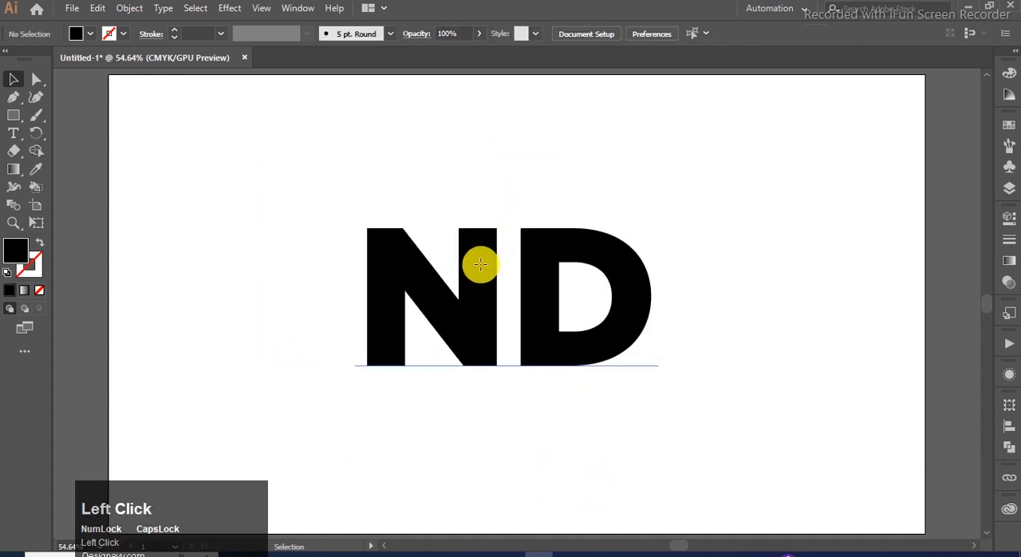
- Expand the object and fill of the "ND" text into shapes and ungroup the letters
left_click(479, 266)
left_click(136, 10)
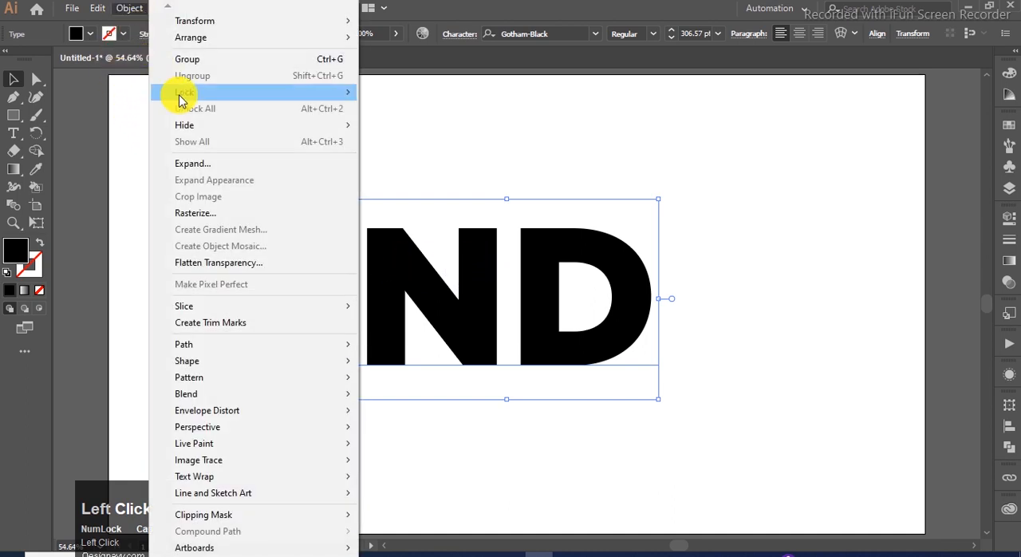
left_click(228, 168)
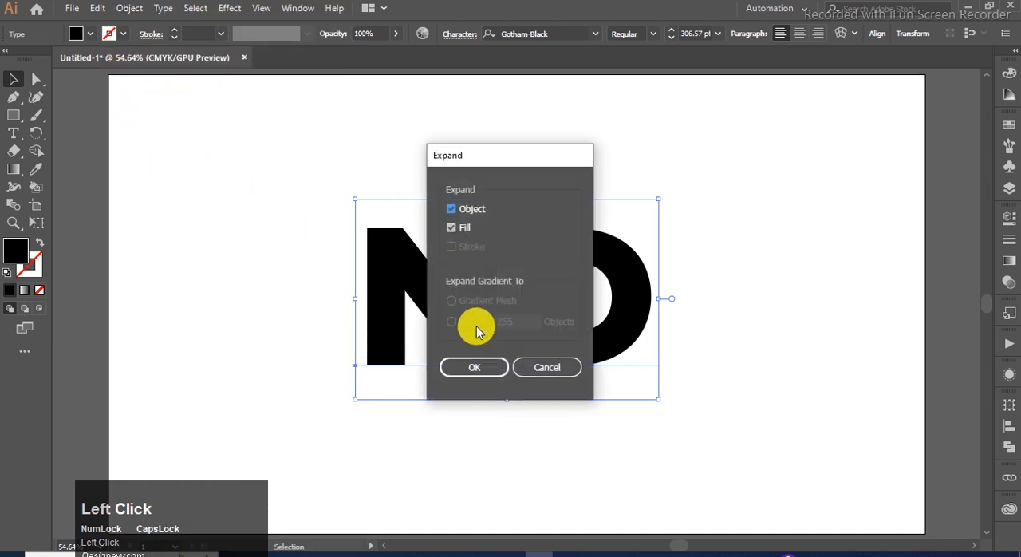
left_click(461, 367)
right_click(392, 265)
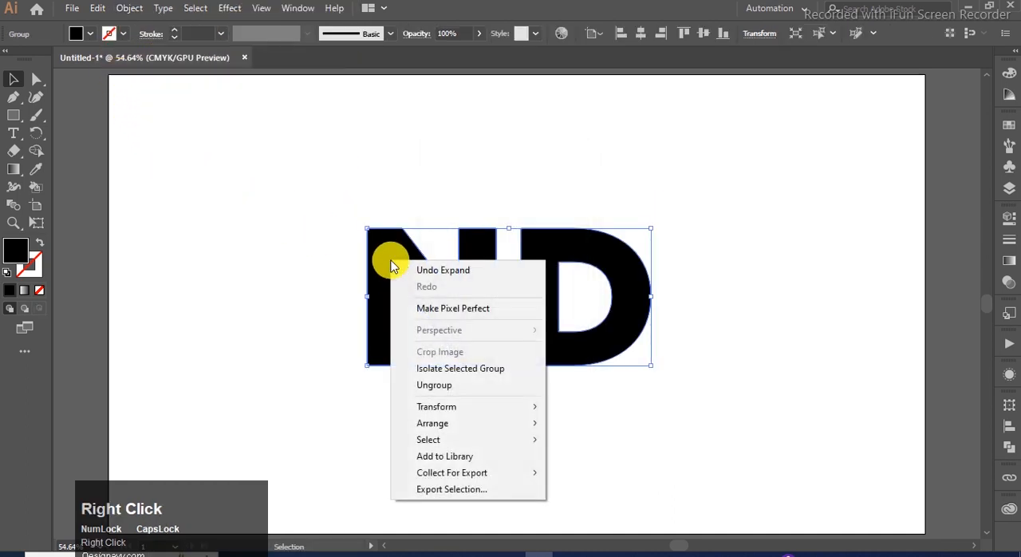
left_click(462, 386)
left_click(635, 202)
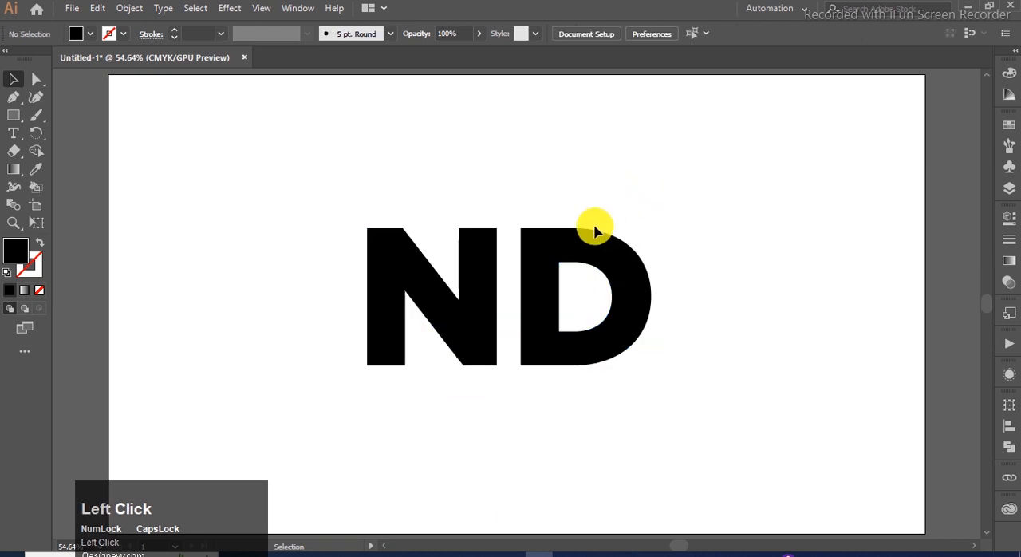
- Give both letters a 1 pt black stroke and remove their fill
left_click(545, 262)
left_click(399, 258, "shift")
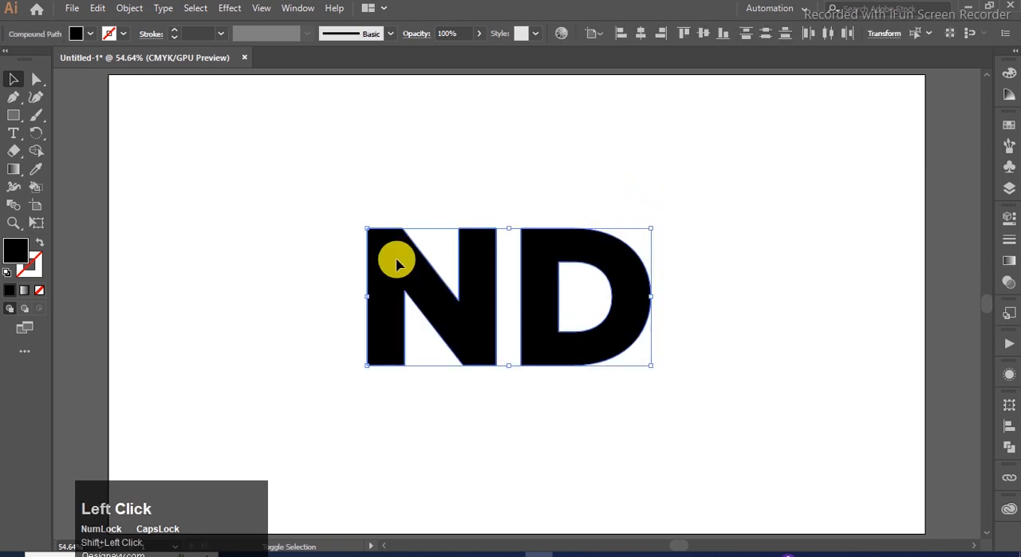
left_click(10, 291)
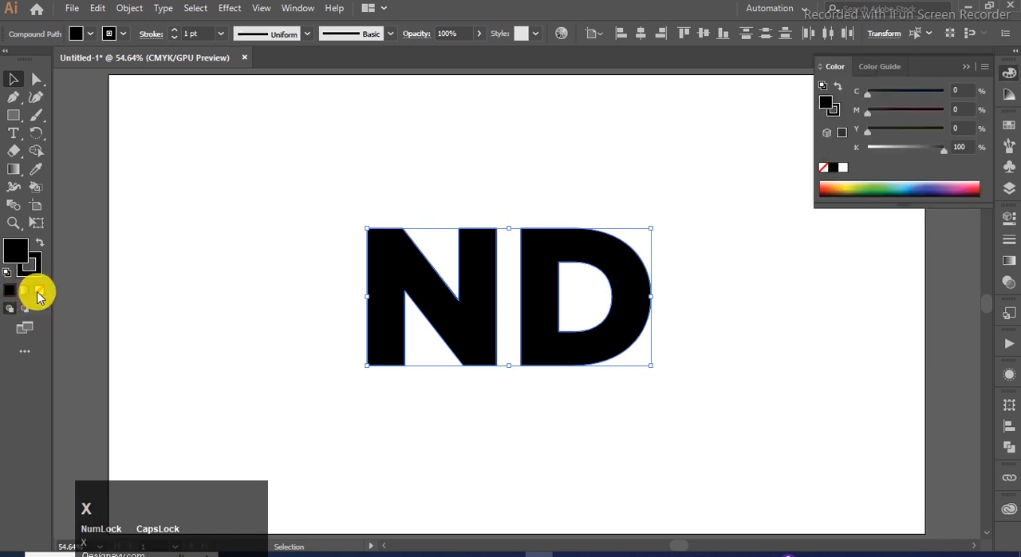
left_click(39, 291)
key("x")
left_click(194, 259)
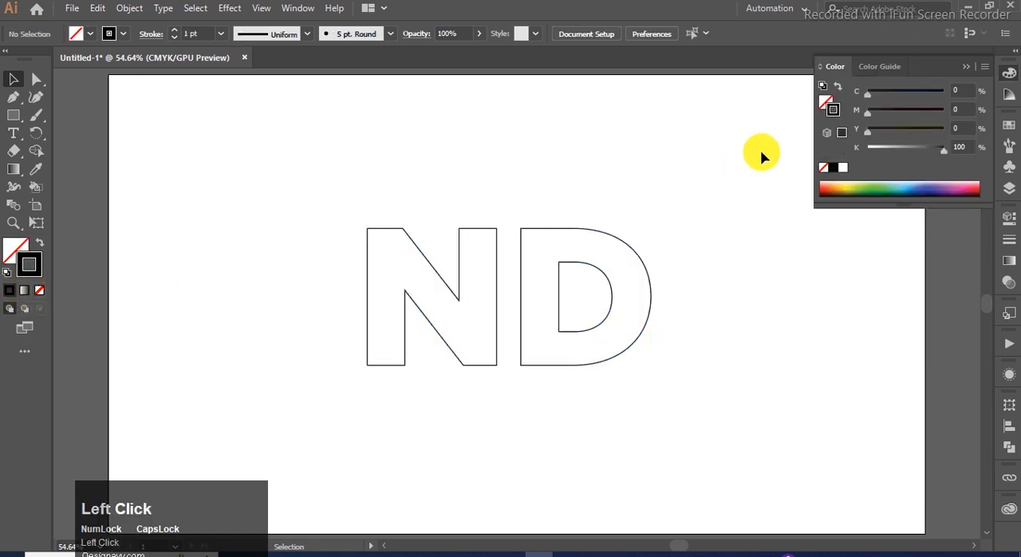
left_click(968, 66)
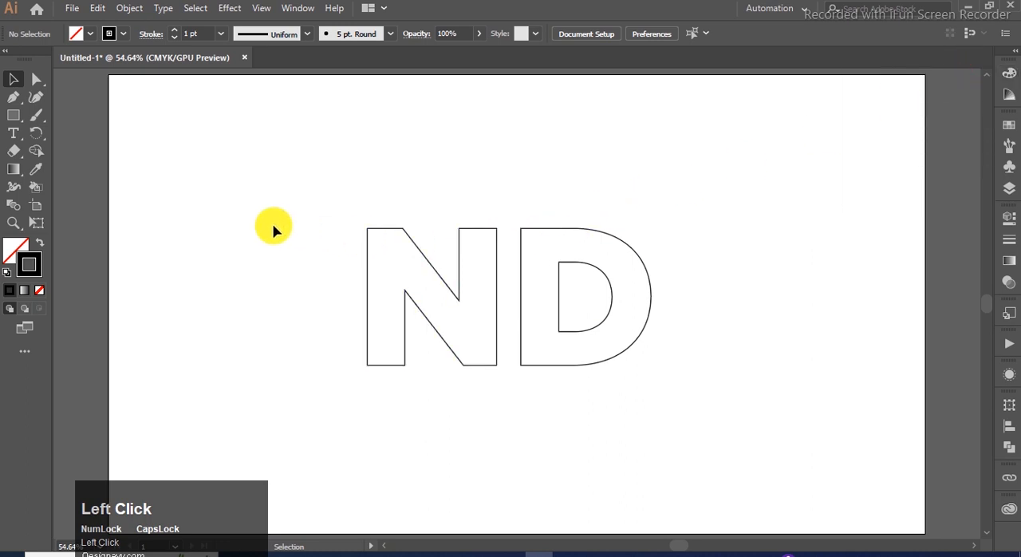
- Draw a line along the upper edge of the N's diagonal and extend it past the right stem to the baseline
left_click_drag(12, 119, 72, 195)
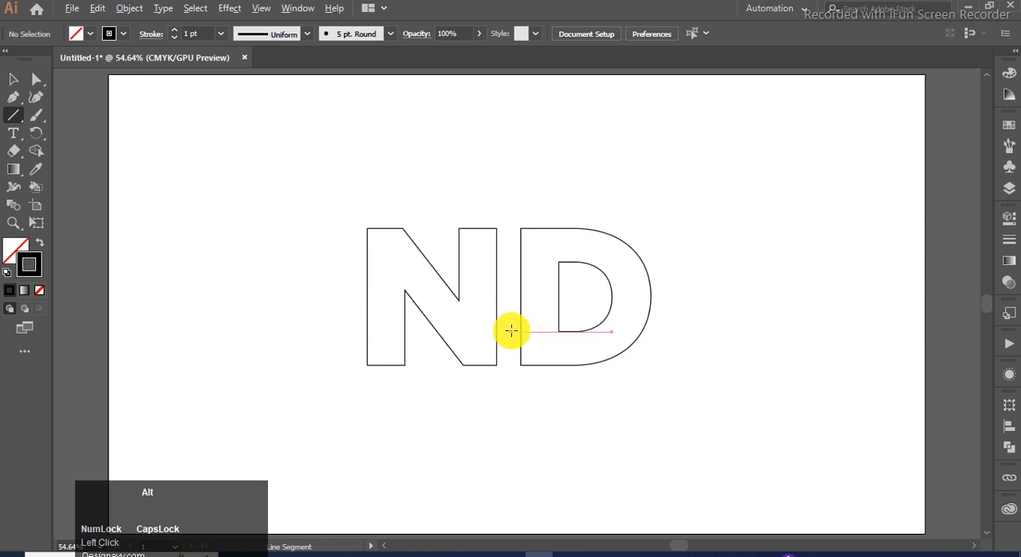
scroll(511, 331, "up", 2, "alt")
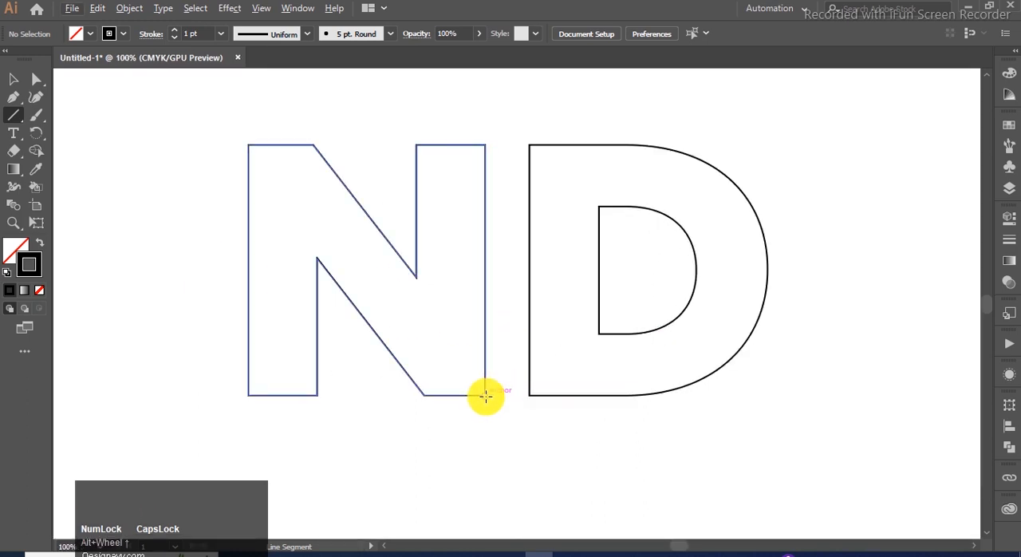
left_click_drag(481, 391, 338, 174)
left_click(36, 78)
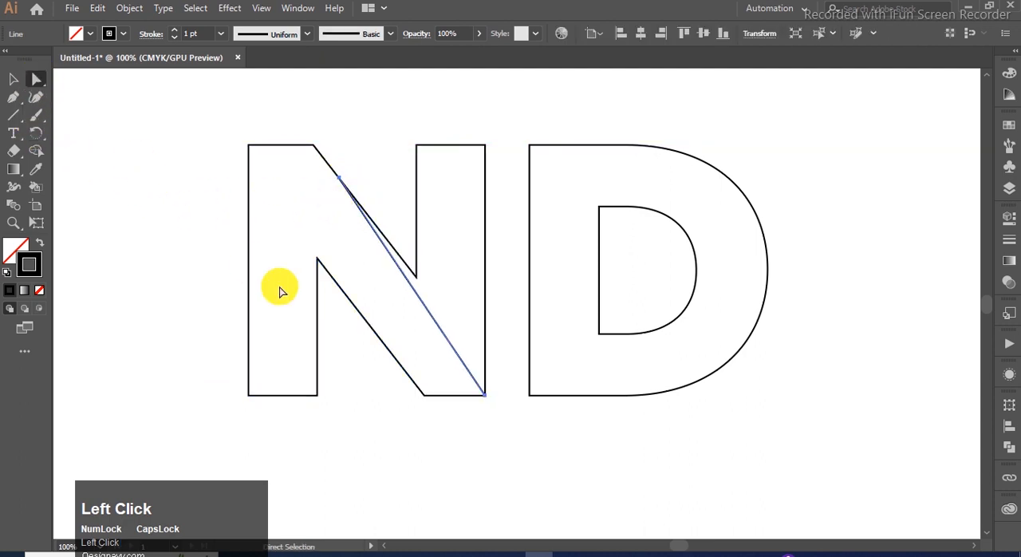
left_click_drag(488, 398, 511, 396)
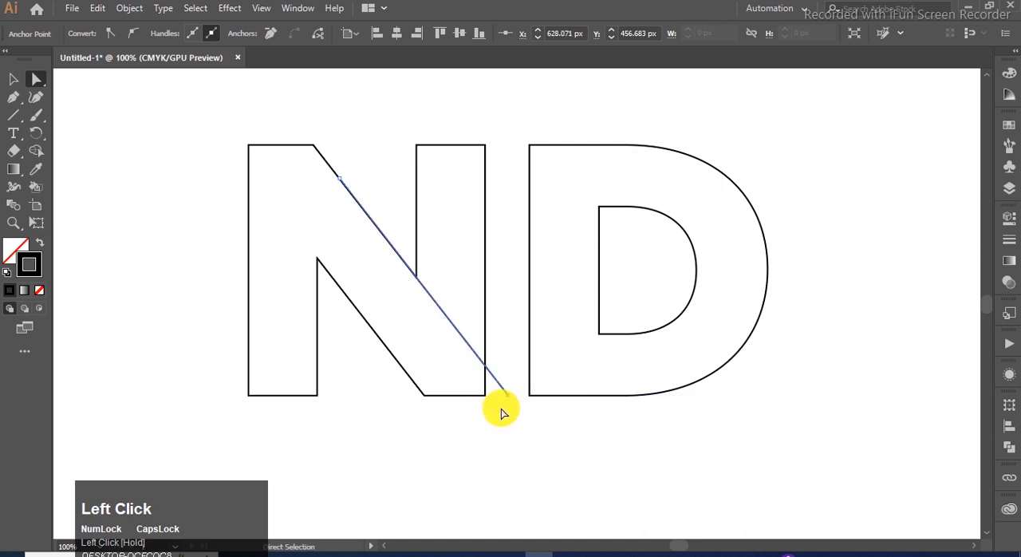
left_click_drag(503, 418, 505, 408)
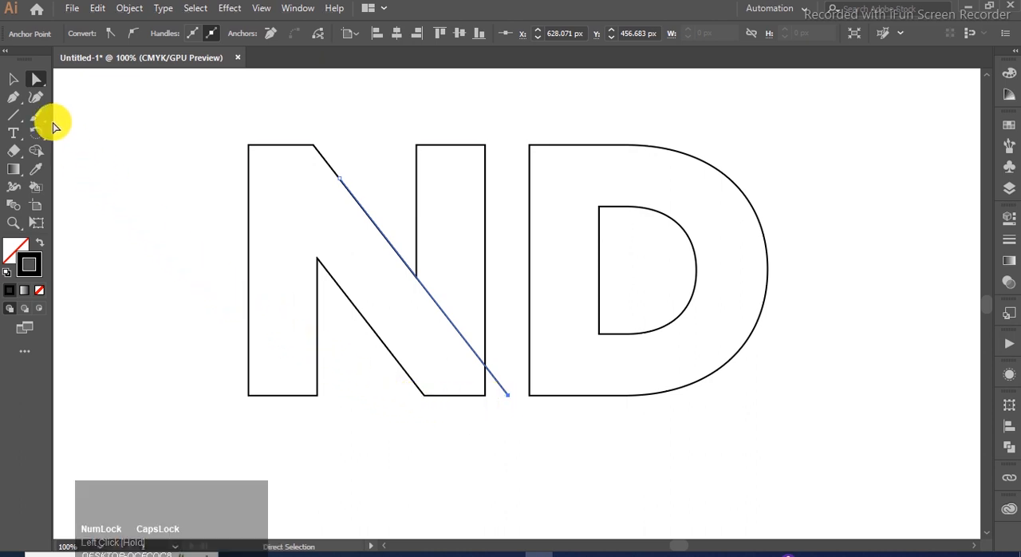
- Duplicate the diagonal line onto the lower edge of the N's diagonal and extend its upper end beyond the left stem
left_click(16, 70)
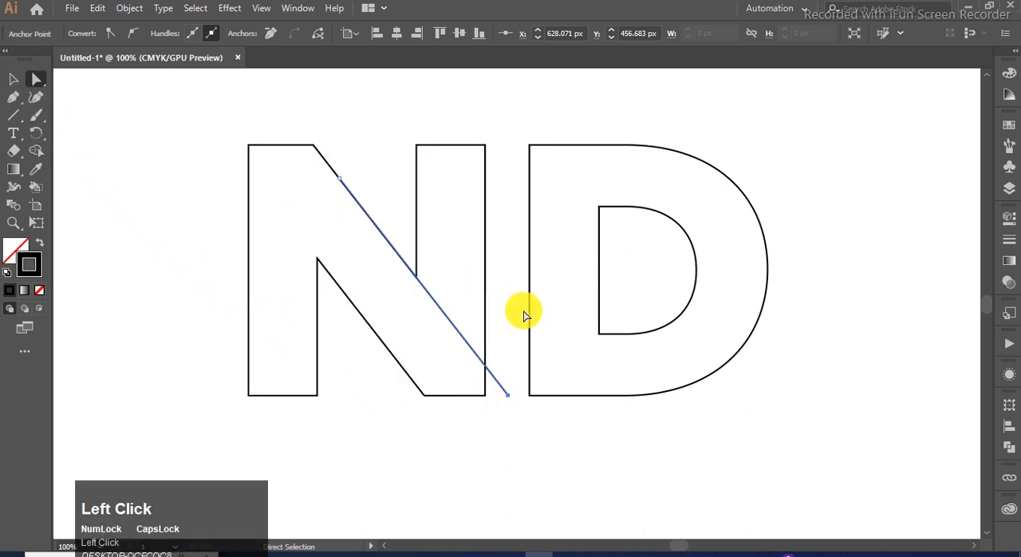
left_click(490, 345)
left_click(473, 353, "alt")
left_click_drag(467, 354, 396, 362)
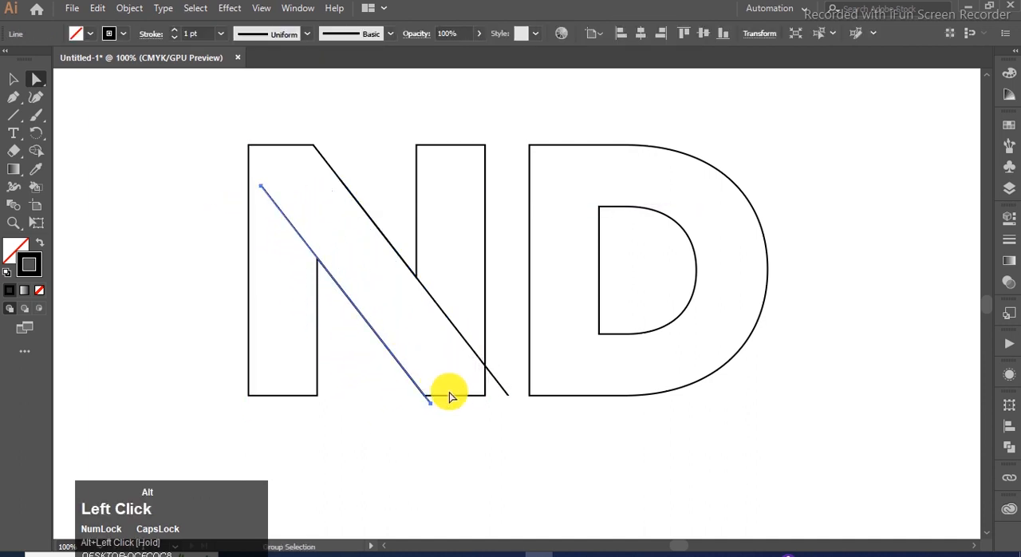
left_click(261, 186)
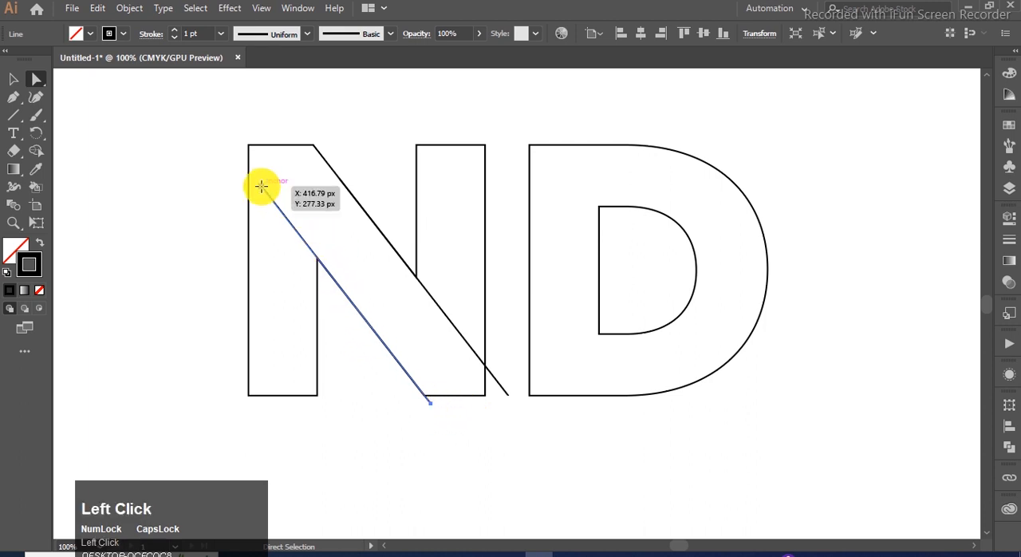
left_click_drag(261, 186, 226, 146)
left_click(13, 79)
left_click(160, 174)
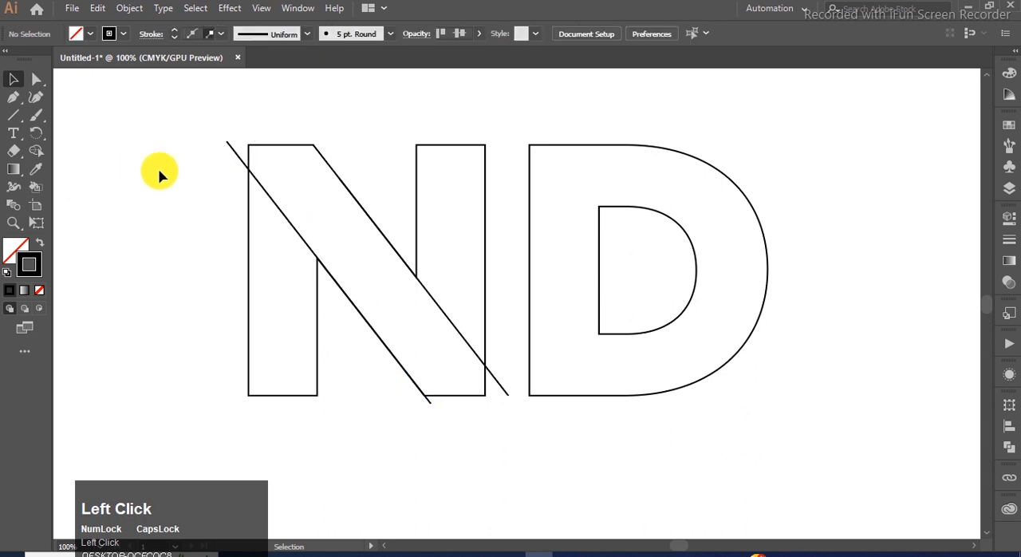
- Move the D horizontally so its stem overlaps the right stem of the N
key("ctrl+0")
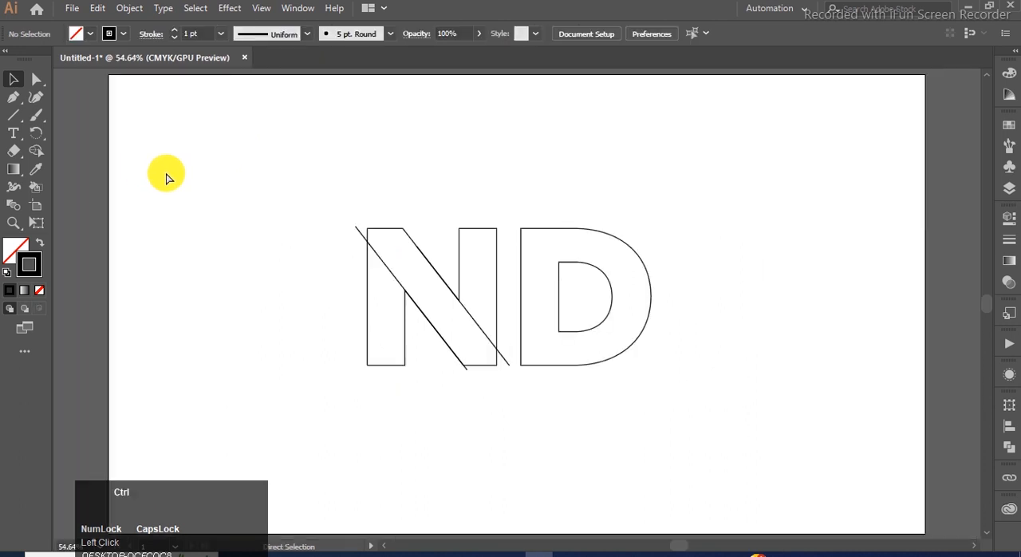
left_click(561, 231)
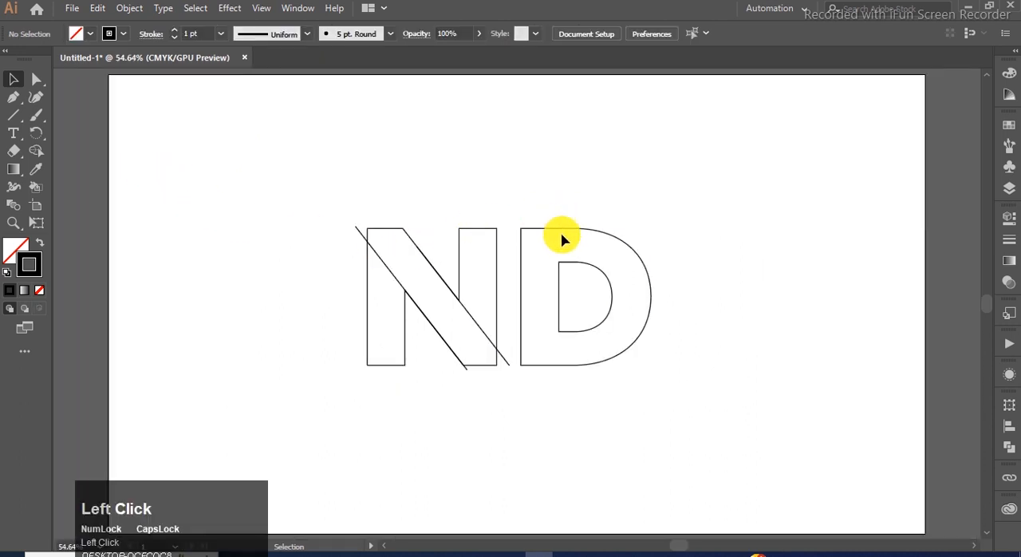
left_click_drag(563, 228, 502, 235)
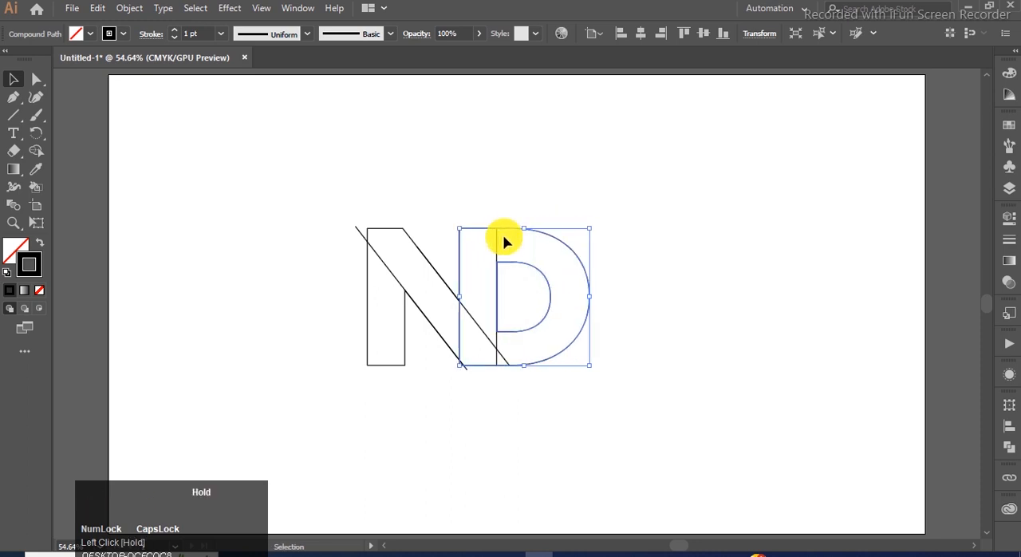
scroll(501, 236, "up", 2)
left_click(706, 232)
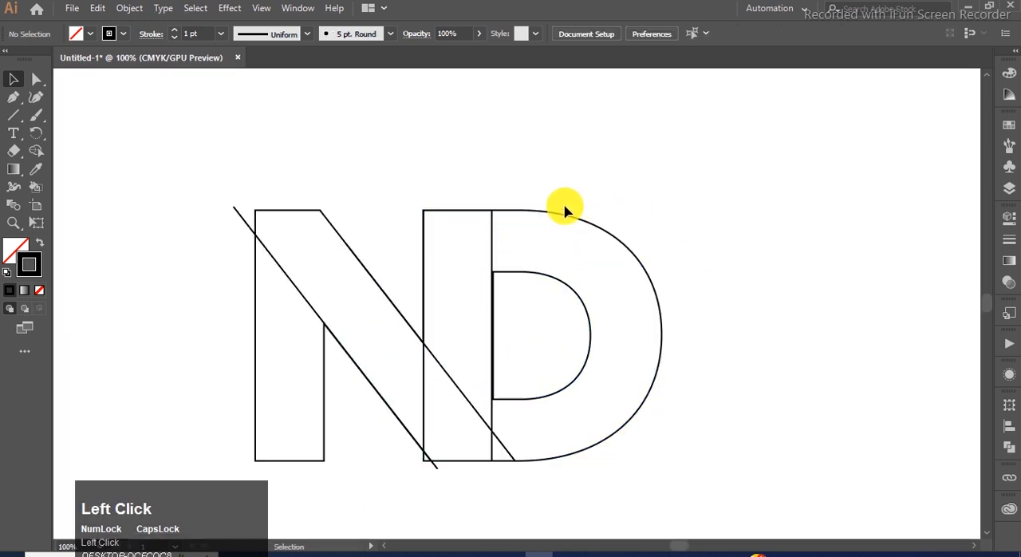
- Delete the inner counter path of the D, leaving only its outer outline
left_click(36, 79)
left_click(574, 292)
left_click(588, 336)
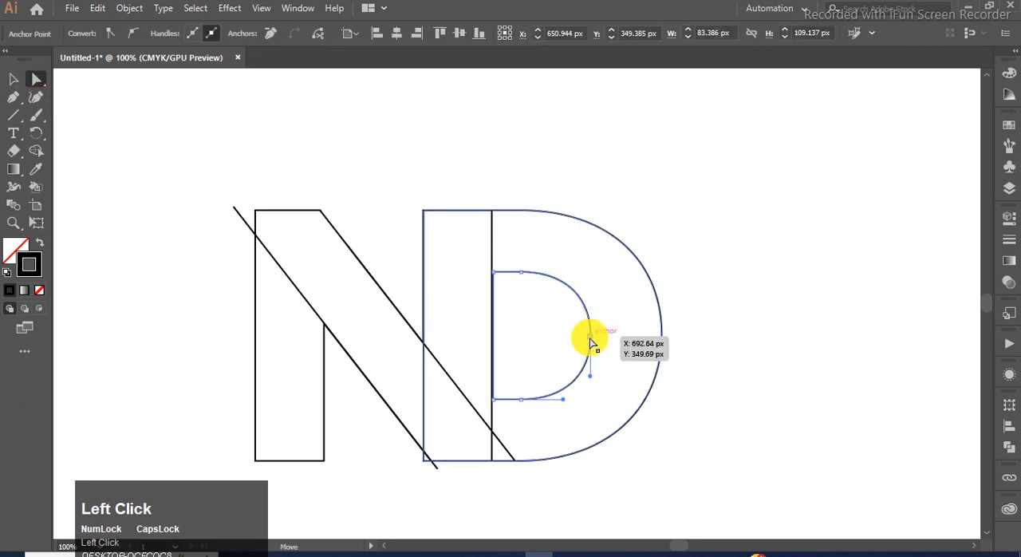
left_click(592, 340)
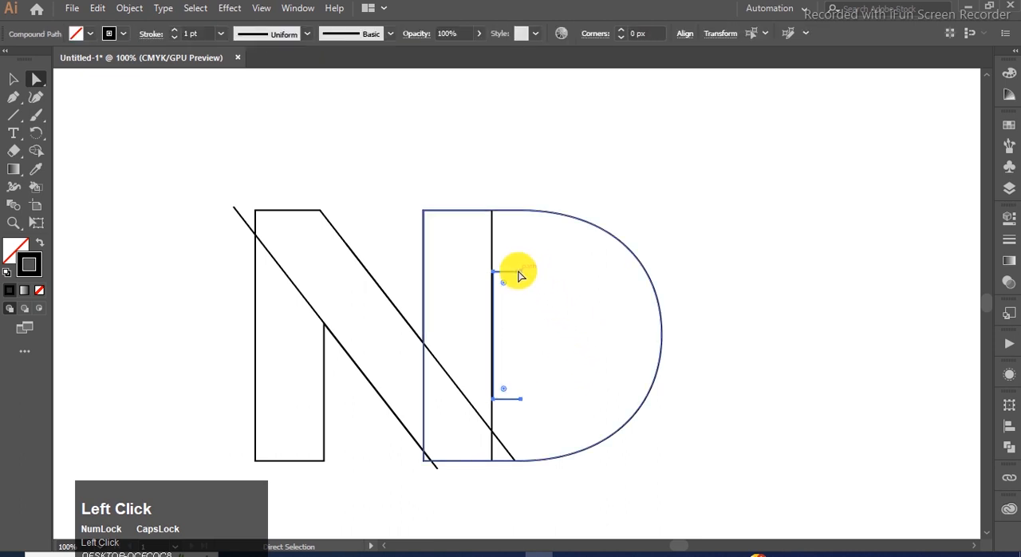
left_click(520, 272)
key("Delete")
left_click(522, 399)
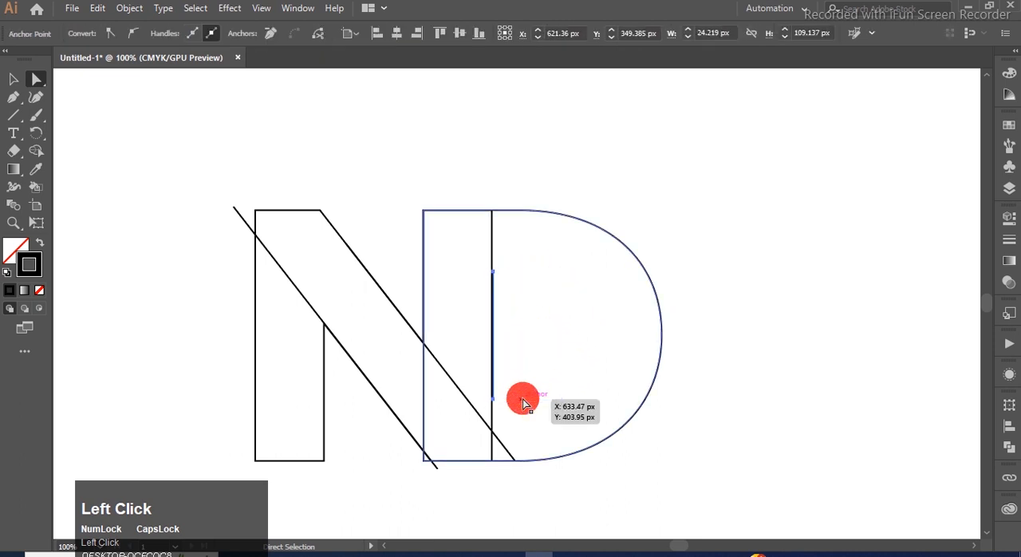
key("Delete")
left_click(14, 78)
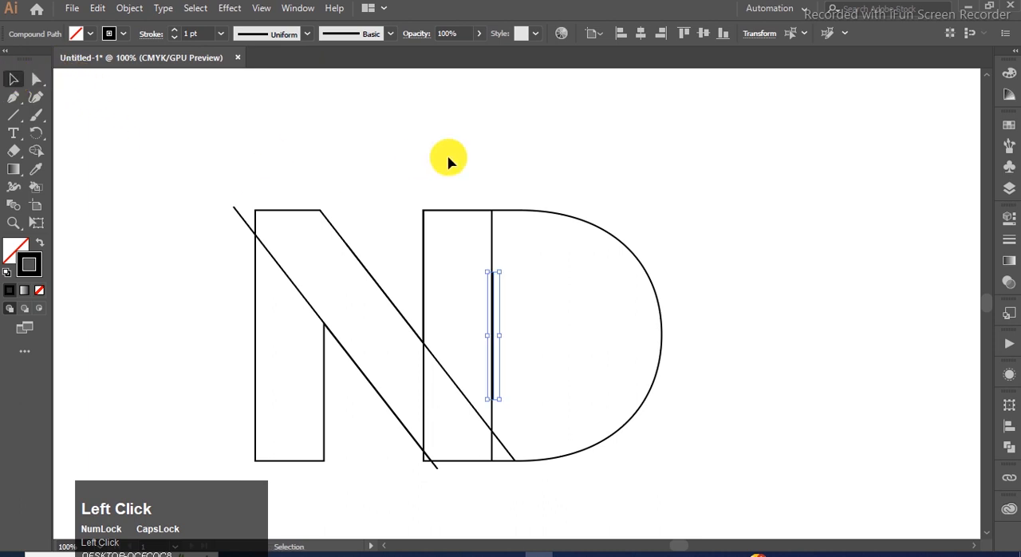
key("Delete")
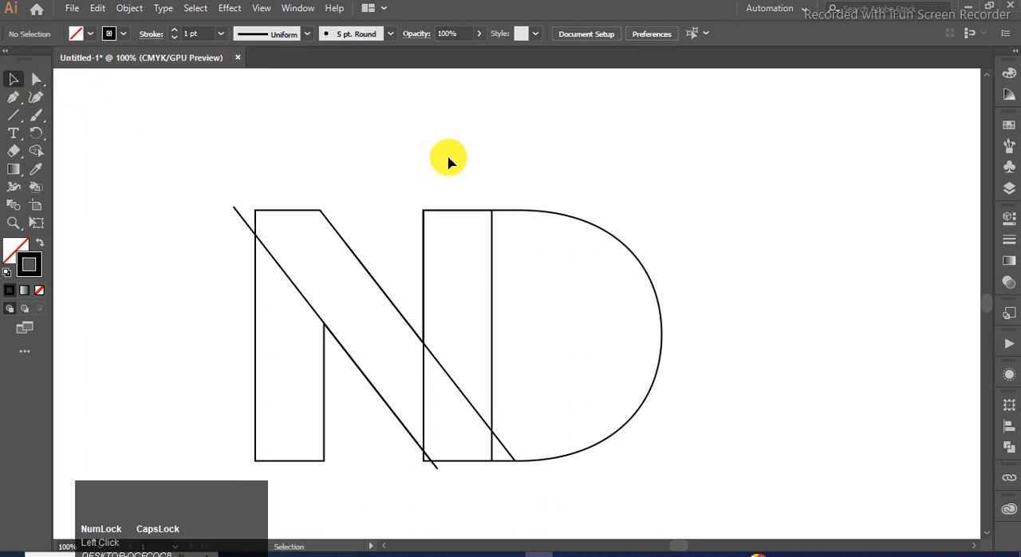
- Create a three-sided polygon with a 50 px radius above the letters and rotate it to point right
key("ctrl+0")
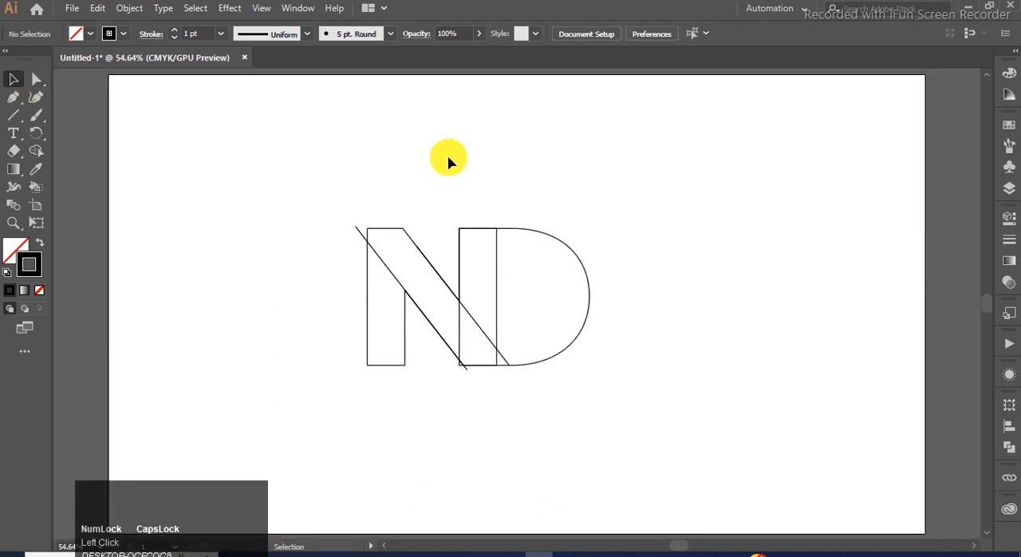
left_click(13, 111)
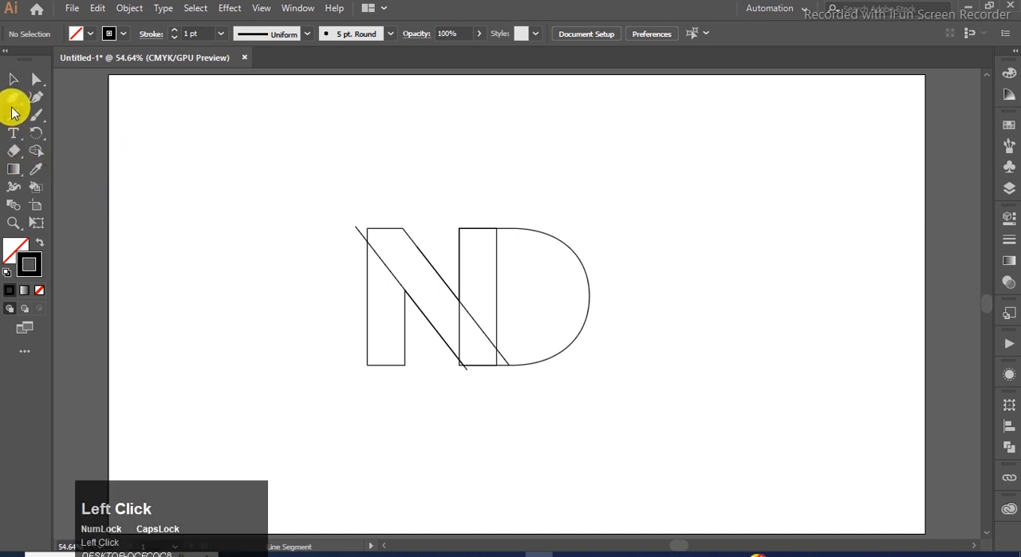
left_click(13, 111)
left_click(49, 117)
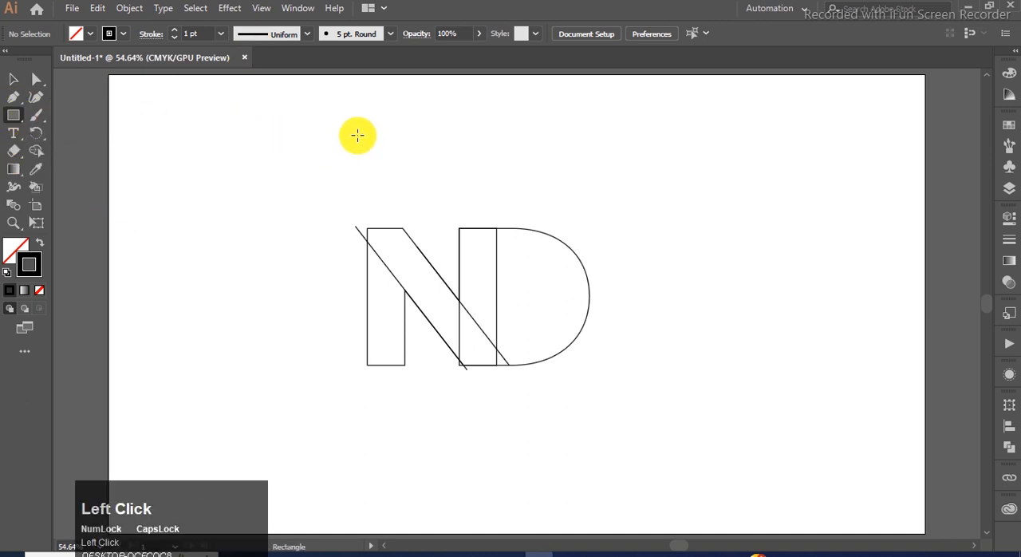
left_click(12, 117)
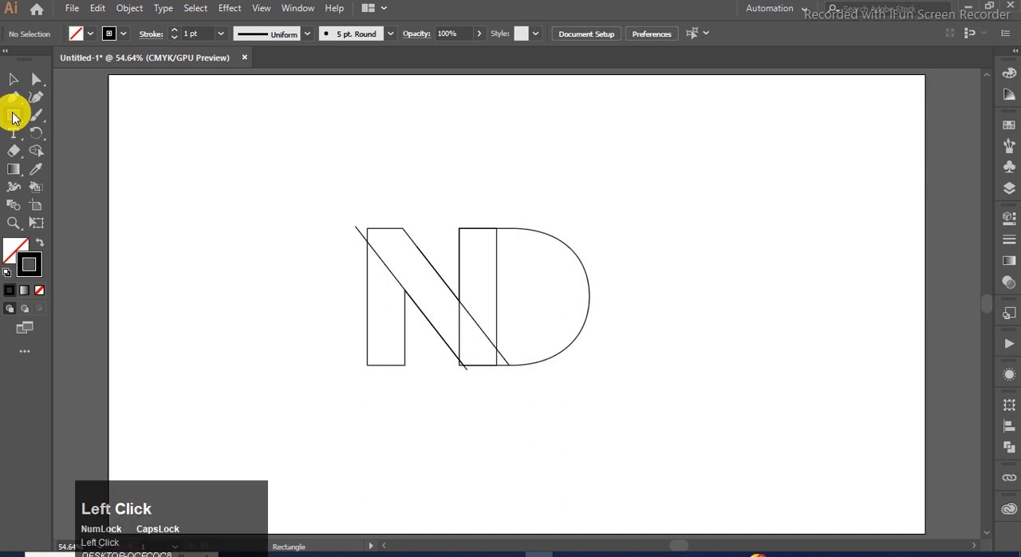
left_click(50, 152)
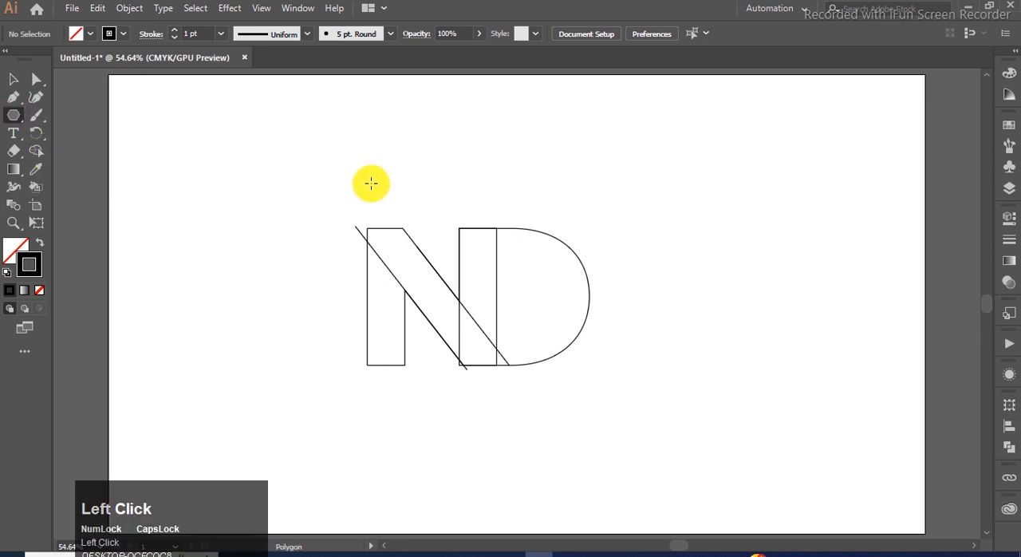
left_click(494, 165)
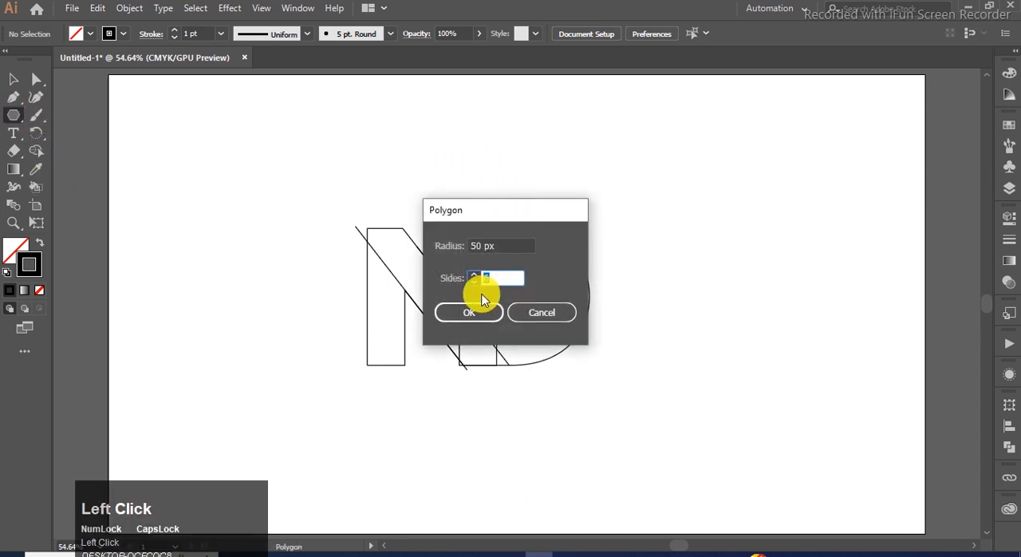
type("3")
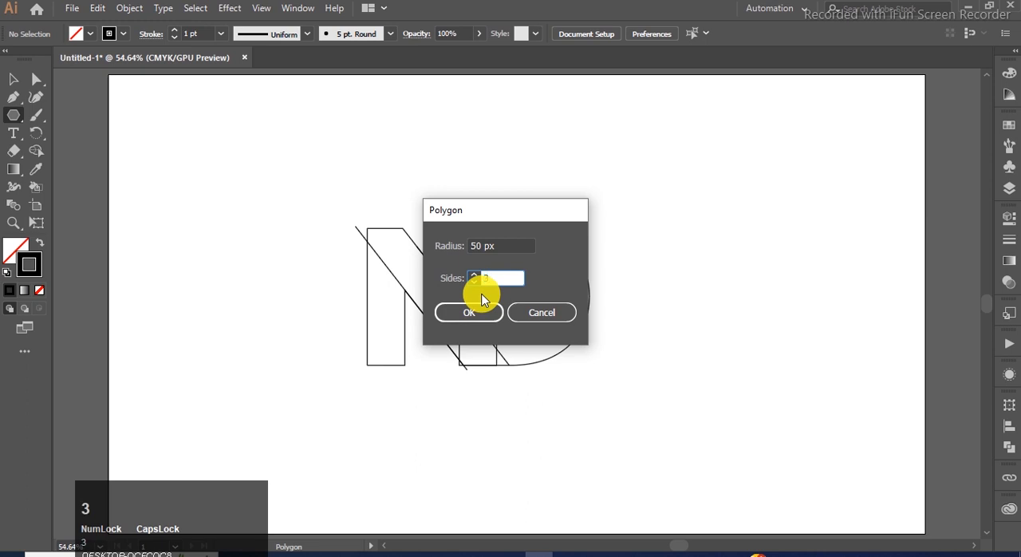
left_click(449, 314)
left_click(14, 79)
left_click_drag(527, 134, 540, 200)
- Move the whole ND artwork, including its diagonal guide lines, straight down away from the triangle
left_click_drag(626, 199, 358, 388)
left_click_drag(656, 213, 352, 378)
left_click_drag(407, 293, 407, 341)
left_click(568, 231)
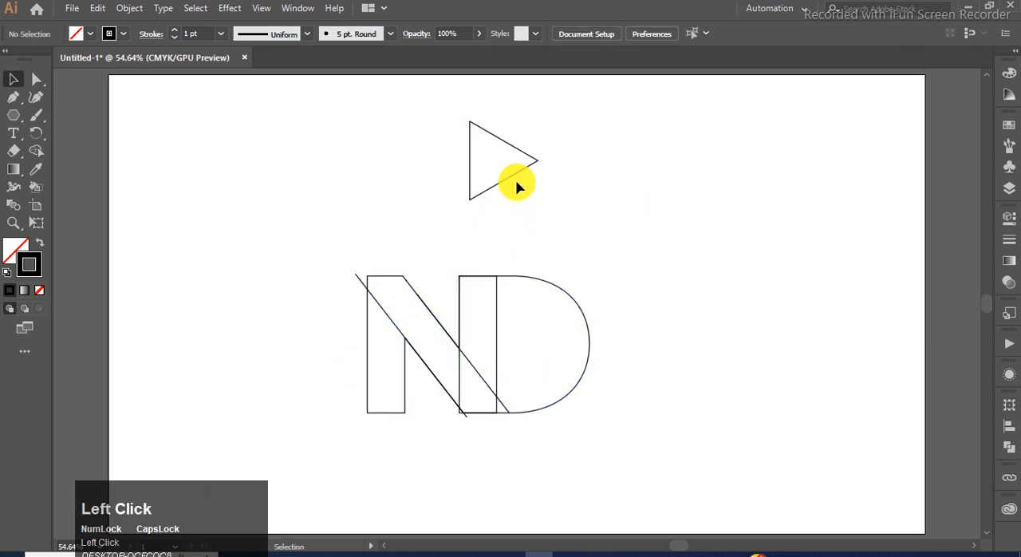
- Enlarge the triangle slightly and place it above the D as the arrowhead
left_click(515, 175)
left_click_drag(540, 201, 588, 201)
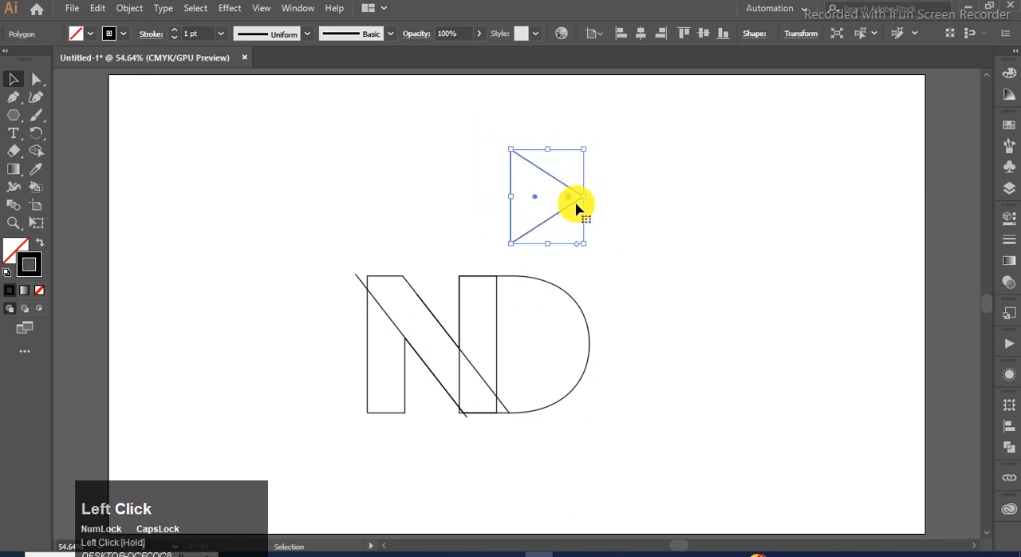
left_click(343, 164)
- Draw a long, narrow horizontal rectangle to the left of the triangle as the arrow's shaft
left_click_drag(11, 118, 32, 109)
left_click_drag(355, 161, 479, 196)
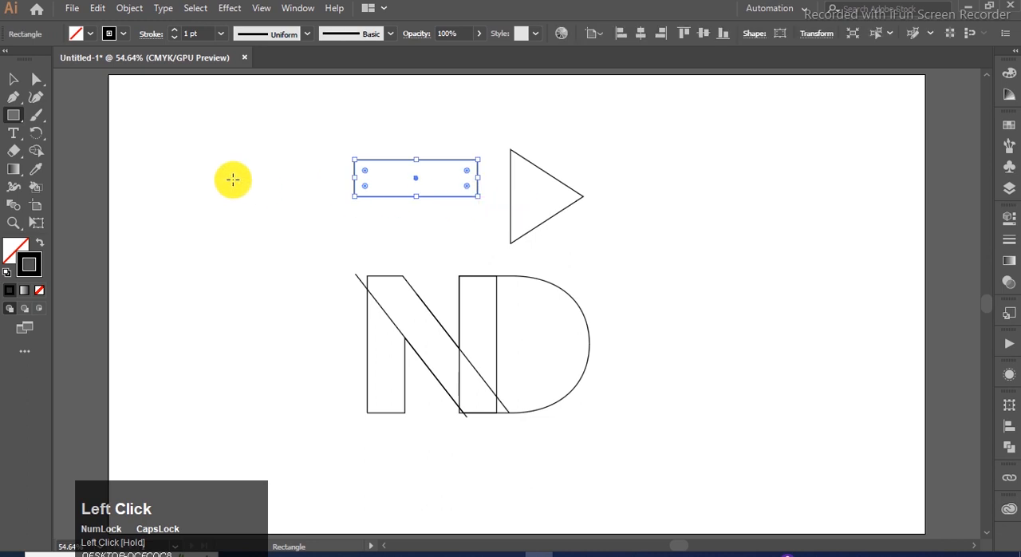
left_click(12, 79)
left_click_drag(445, 162, 458, 173)
- Align the rectangle's vertical center to the triangle, using the triangle as the key object
left_click(514, 177, "shift")
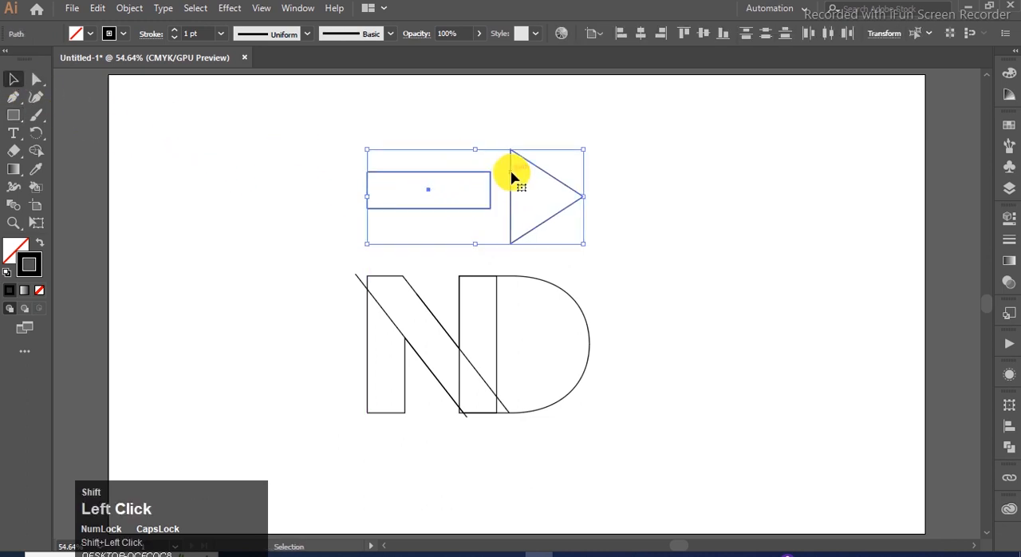
left_click(514, 177)
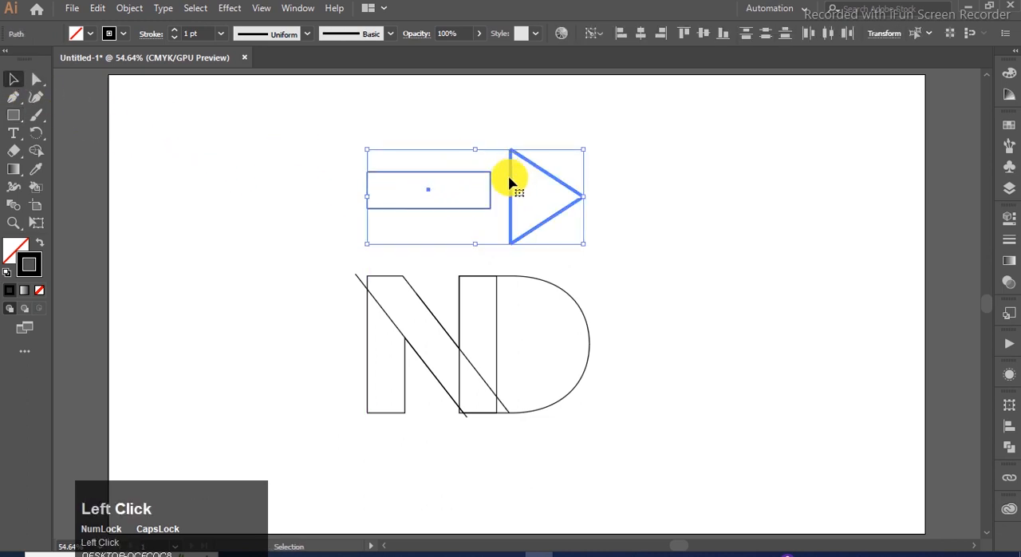
left_click(1009, 427)
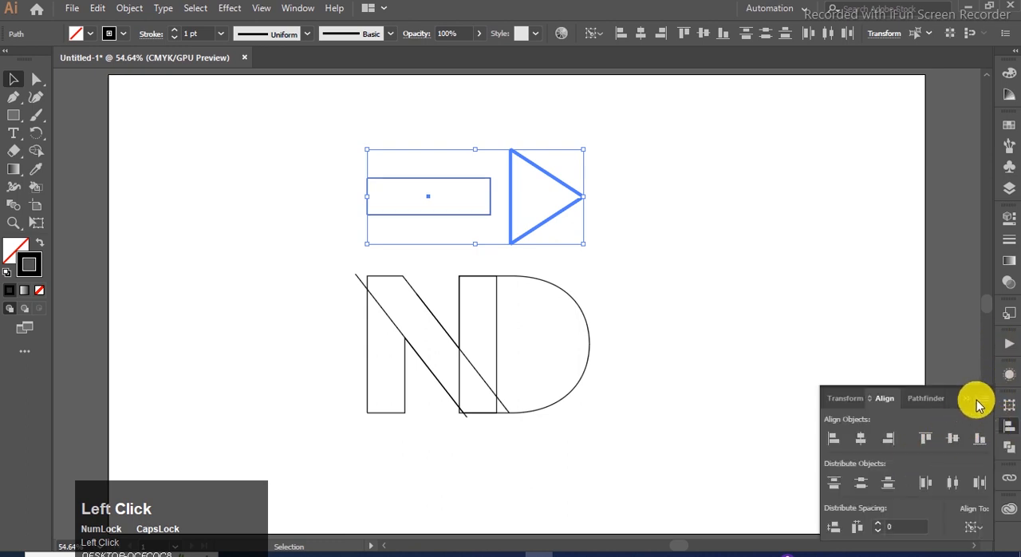
left_click(645, 235)
- Overlap the rectangle with the triangle's base, lengthen it to the left, and unite both shapes into one arrow
left_click_drag(433, 185, 497, 182)
left_click_drag(394, 196, 306, 199)
left_click_drag(612, 121, 316, 238)
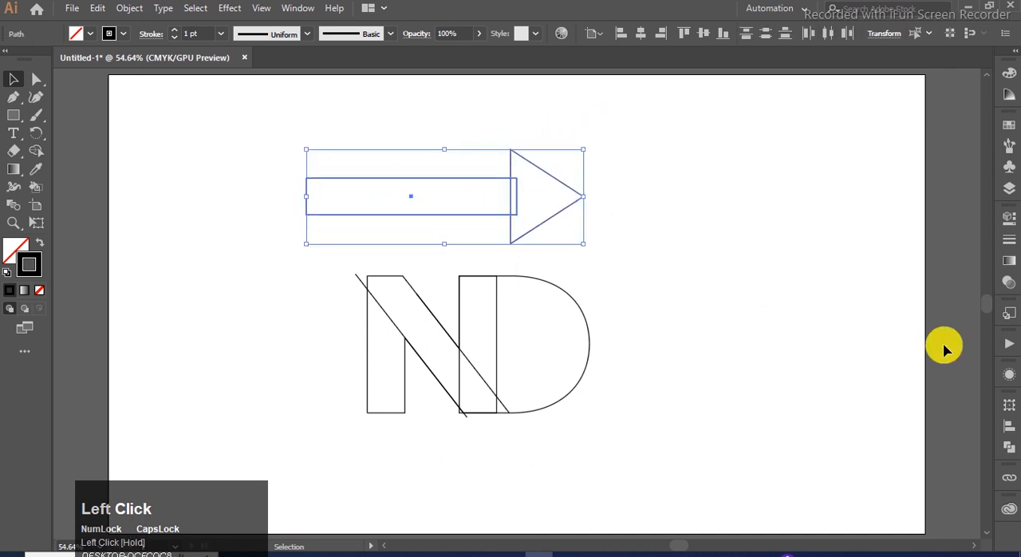
left_click(1009, 448)
left_click(830, 443)
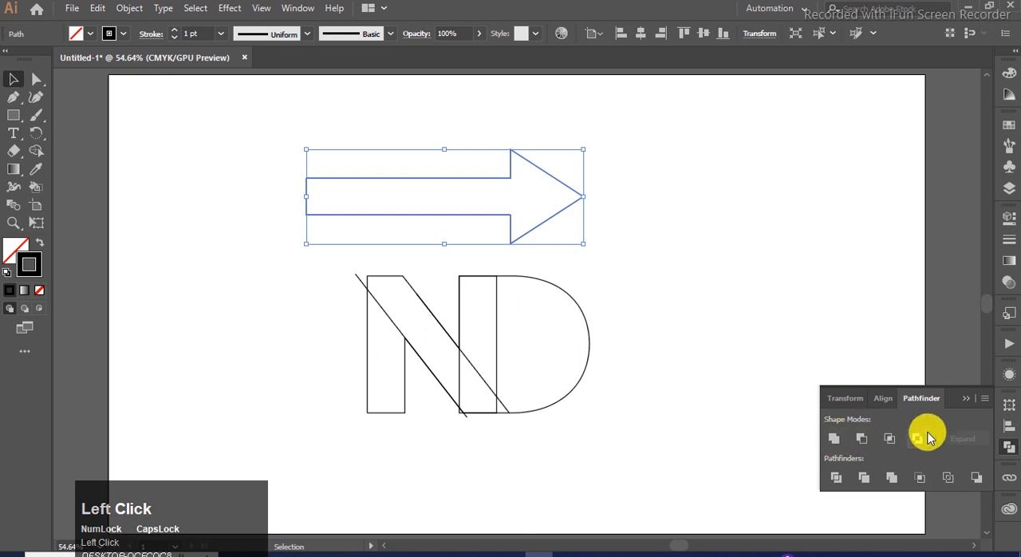
left_click(967, 399)
left_click(732, 254)
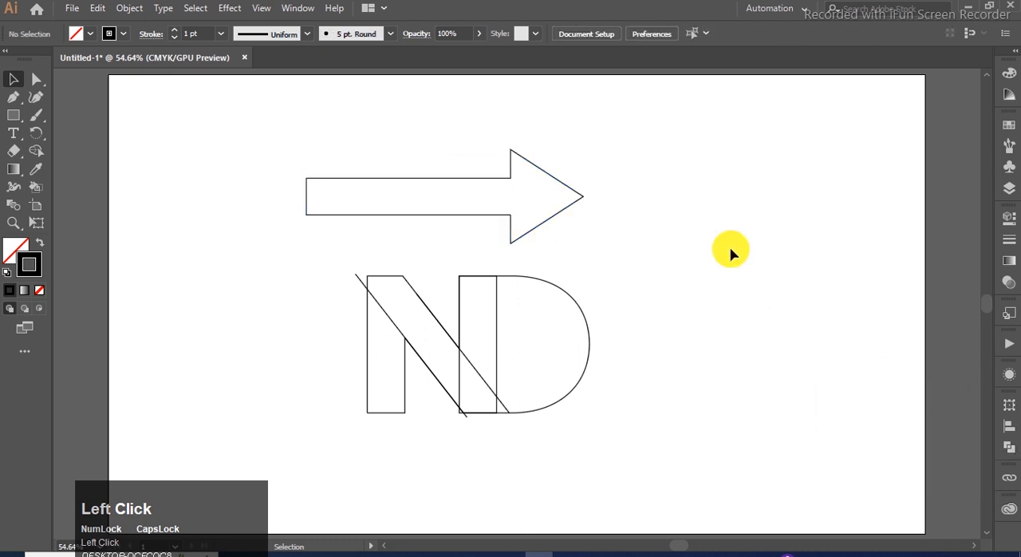
- Move the arrow over the letters so the arrowhead's base meets the right edge of the N's right stem
left_click(548, 171)
left_click_drag(588, 199, 549, 336)
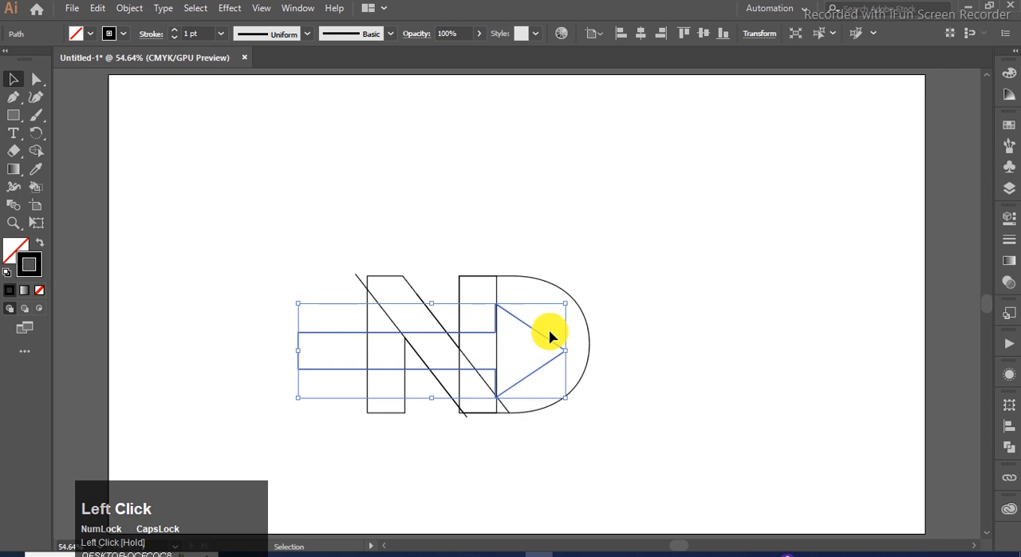
key("Up")
key("Up")
key("Up")
key("Up")
key("Up")
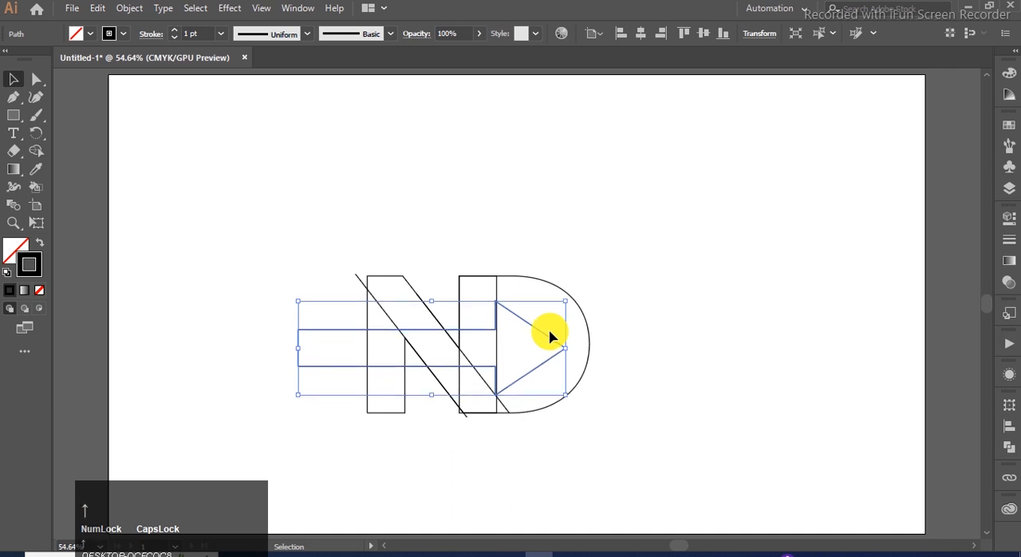
- Align the arrow's vertical center to the D, using the D as the key object
left_click(552, 284, "shift")
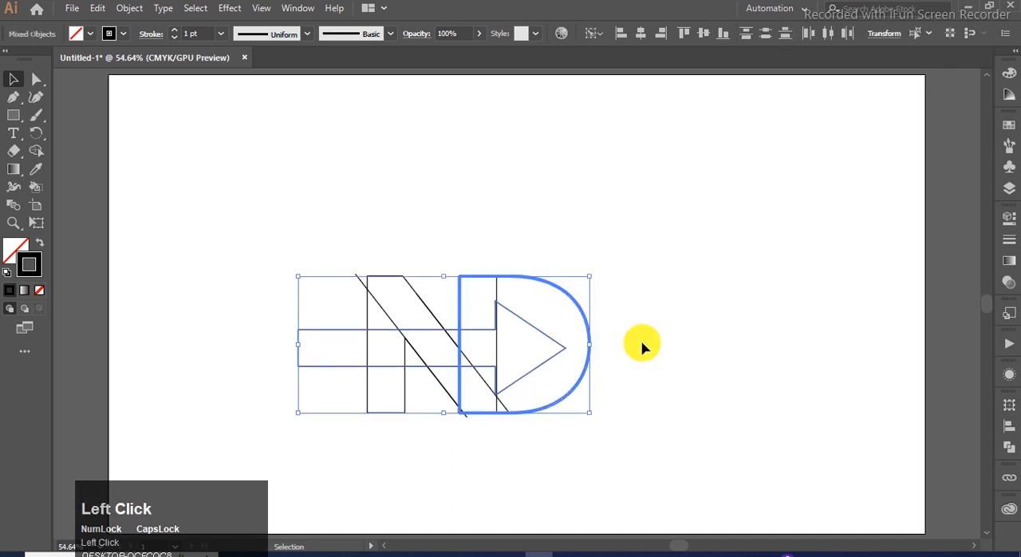
left_click(1010, 431)
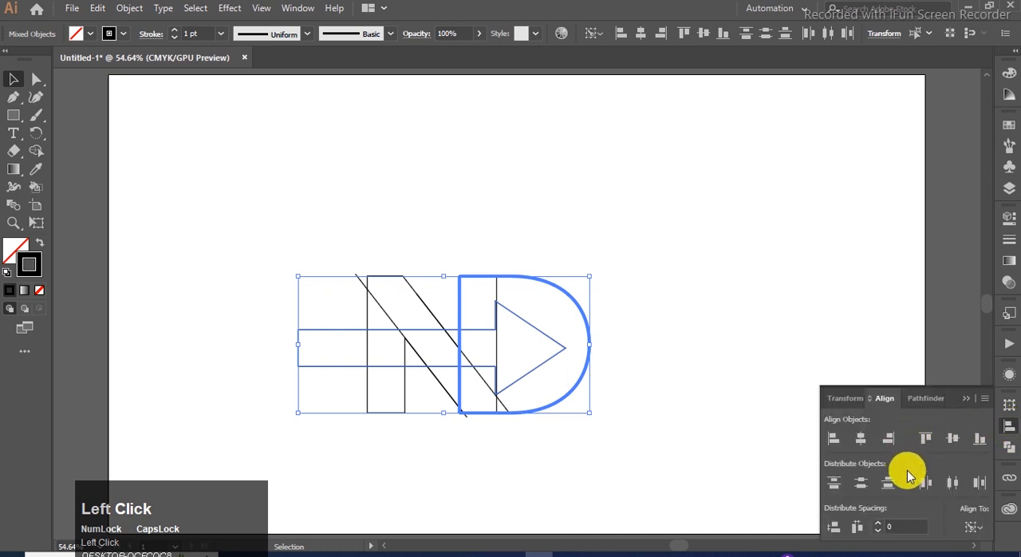
left_click(956, 445)
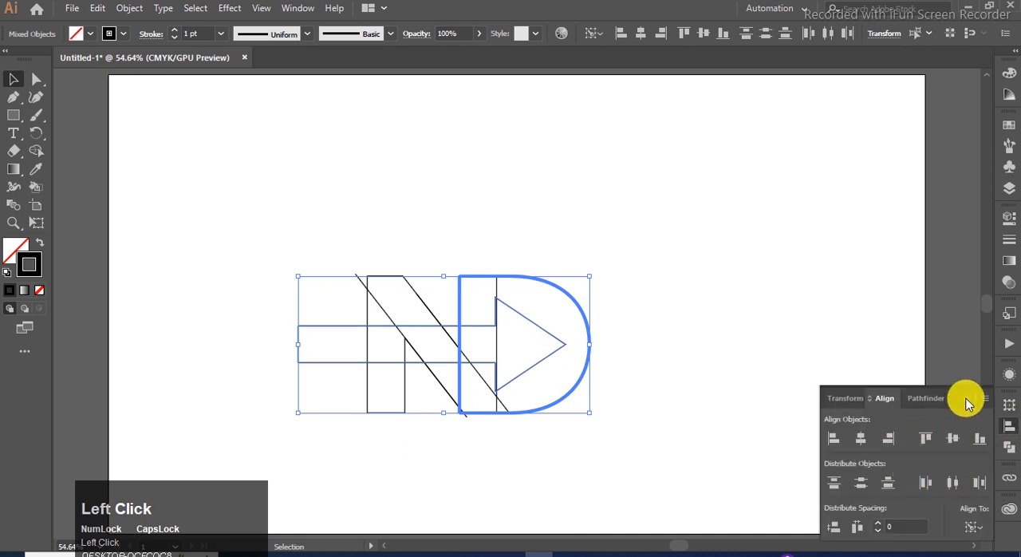
left_click(967, 399)
left_click(673, 287)
- Scale up the complete ND and arrow artwork proportionally from its center
left_click_drag(641, 229, 263, 461)
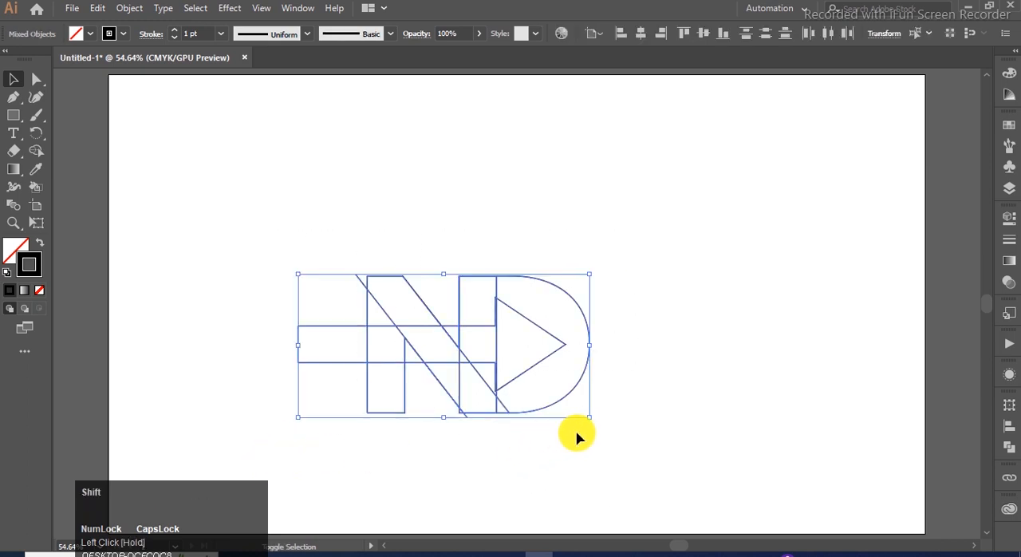
left_click_drag(589, 421, 611, 424)
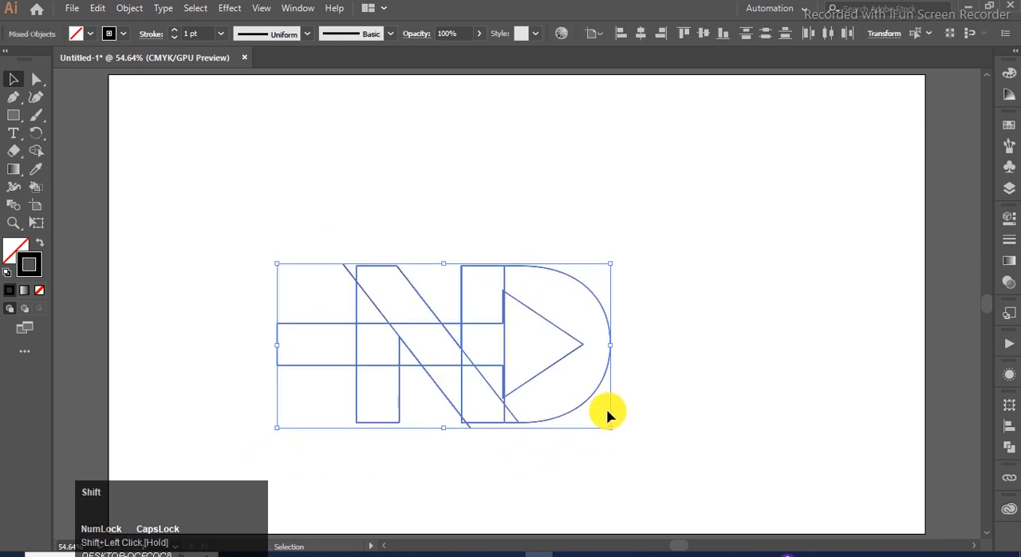
left_click(629, 241)
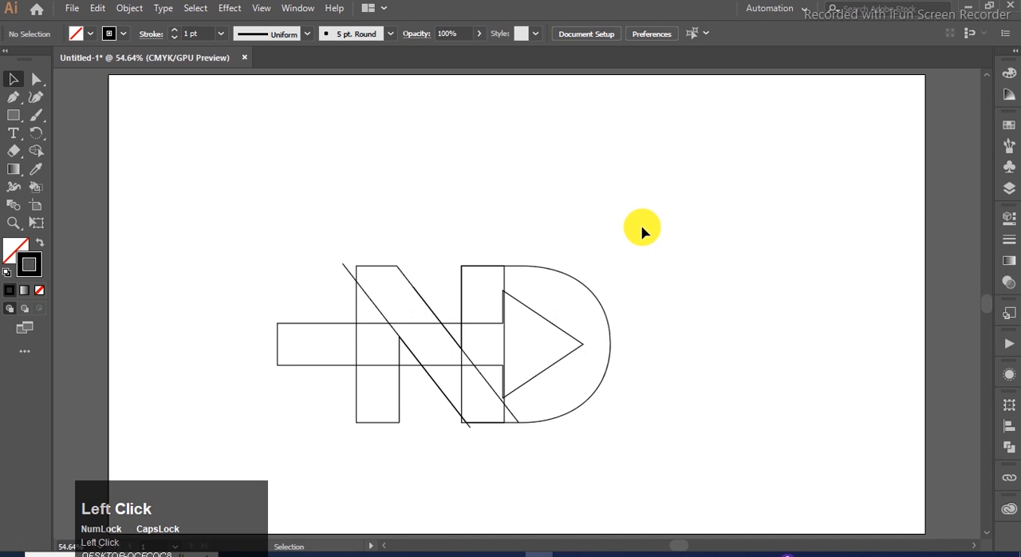
- Remove the arrow regions outside the N's diagonal with Shape Builder, cutting the left stem and opening the arrowhead inside the D
left_click_drag(646, 227, 294, 457)
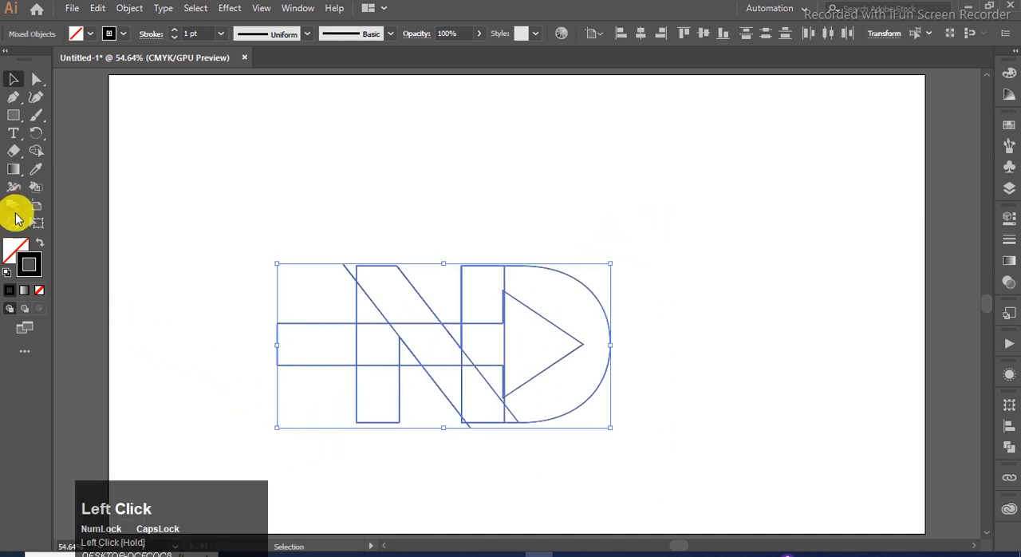
left_click(36, 150)
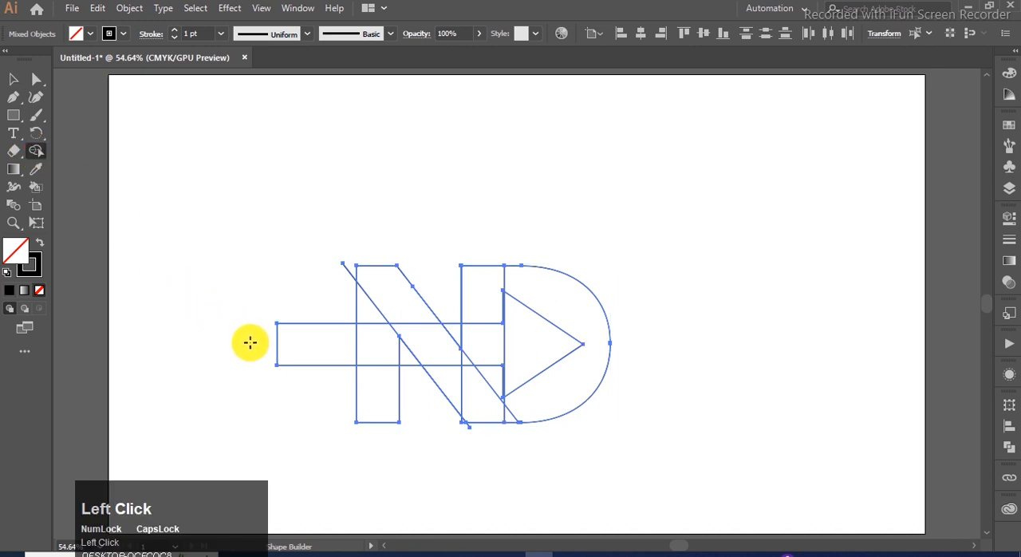
left_click_drag(250, 342, 376, 351)
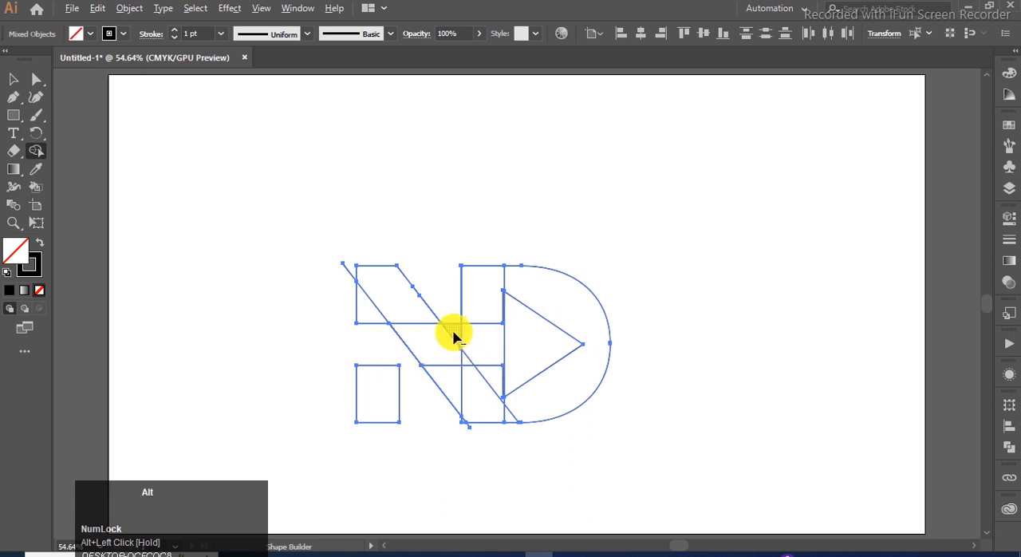
left_click_drag(453, 338, 469, 344)
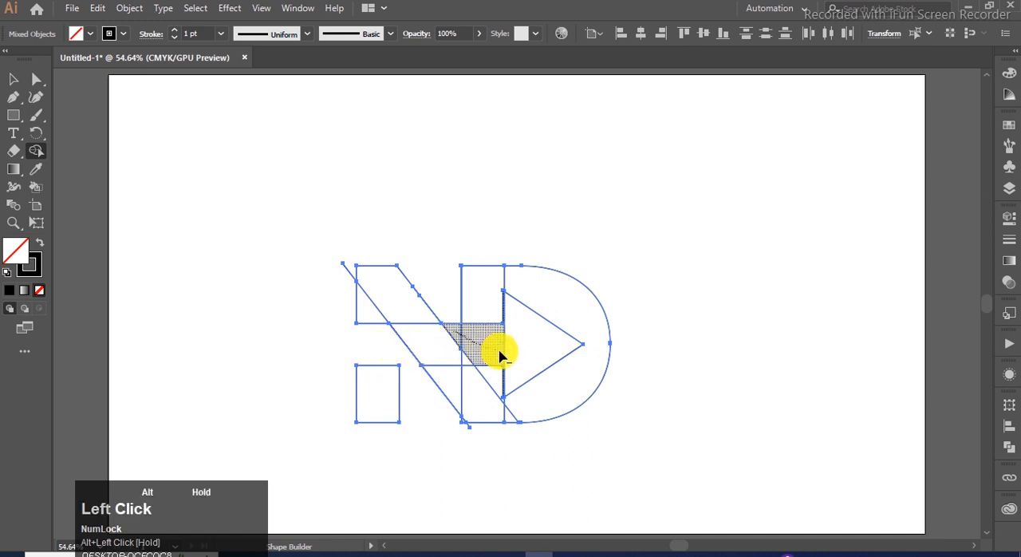
left_click_drag(507, 352, 508, 354)
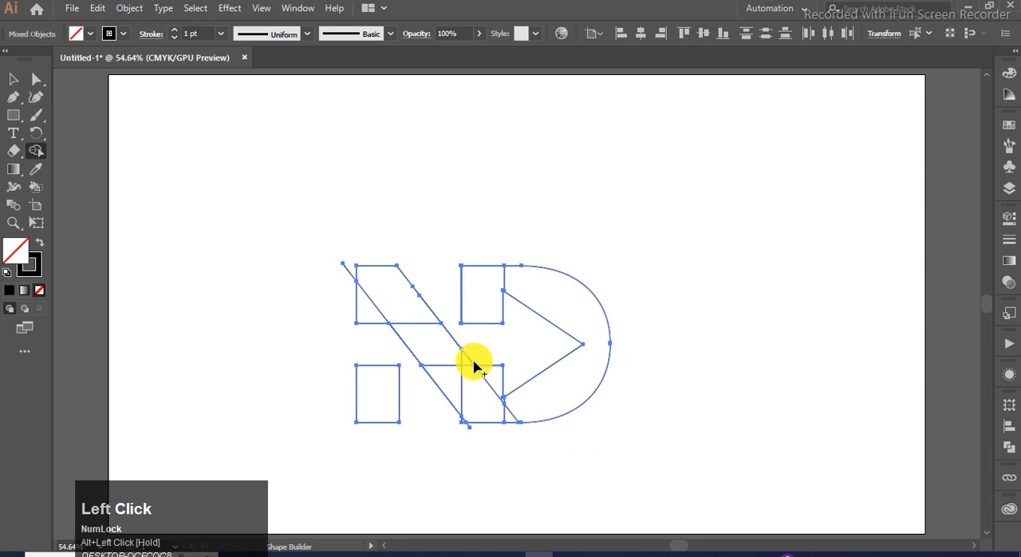
- Merge the regions of the D, the N's diagonal and its upper-left part into one continuous shape with Shape Builder
left_click(484, 391, "alt")
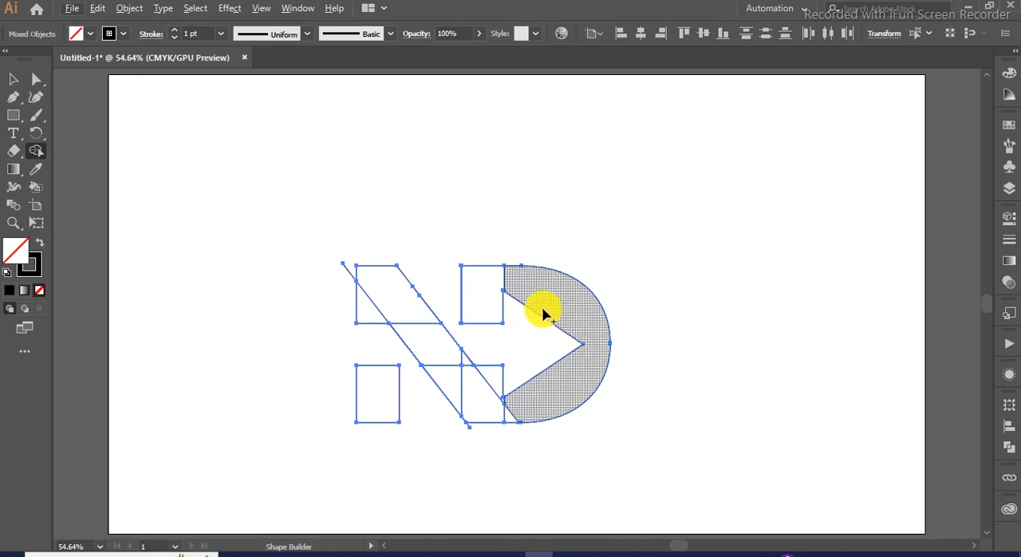
left_click_drag(539, 298, 503, 283)
mouse_move(516, 289)
left_mouse_down()
mouse_move(544, 407)
mouse_move(504, 415)
mouse_move(483, 402)
mouse_move(490, 376)
mouse_move(448, 372)
mouse_move(394, 295)
mouse_move(365, 299)
left_mouse_up()
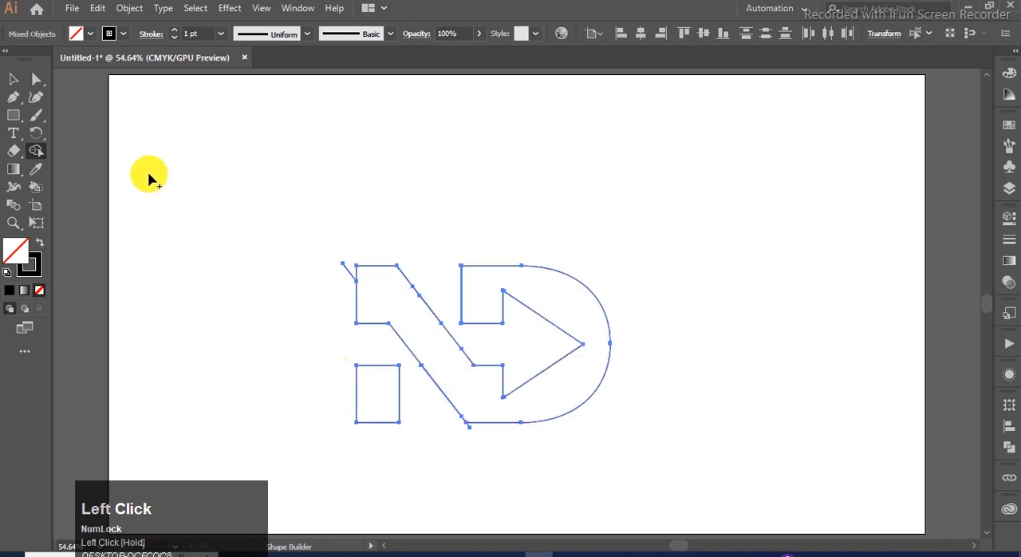
- Delete the guide-line stubs at the N's upper-left corner and the diagonal's lower end, and undo the trial move of the merged shape
left_click(14, 79)
left_click(146, 110)
left_click(351, 274)
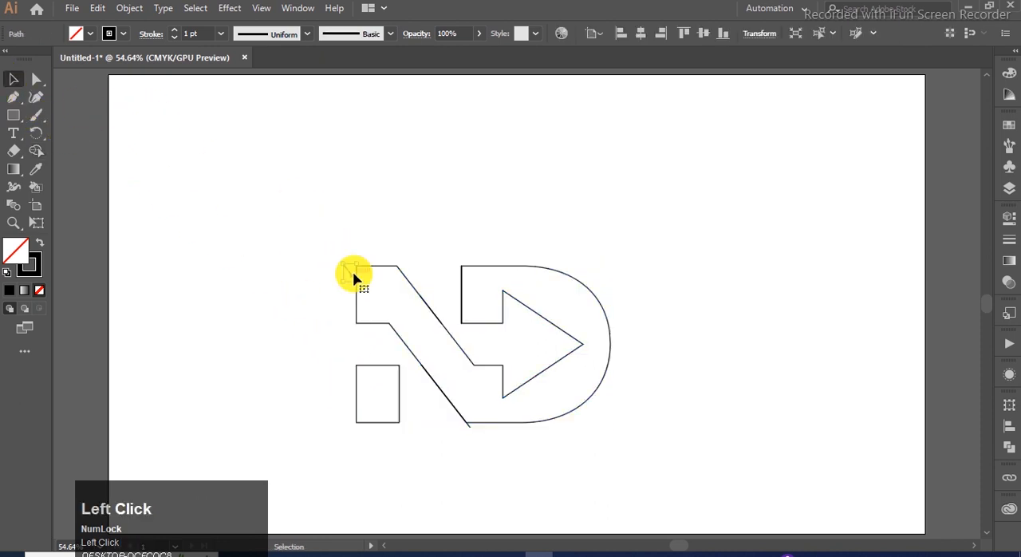
left_click(467, 425)
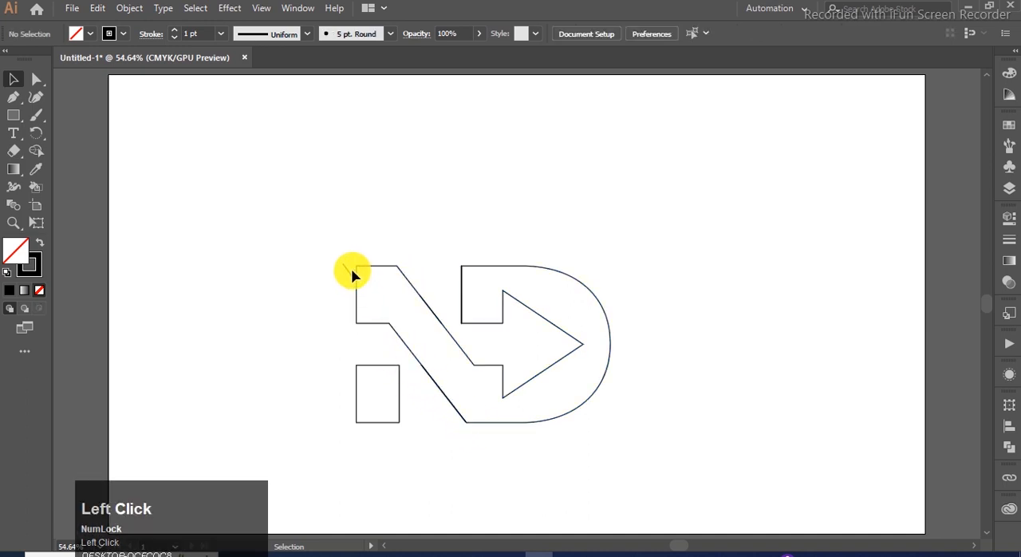
left_click_drag(349, 274, 464, 339)
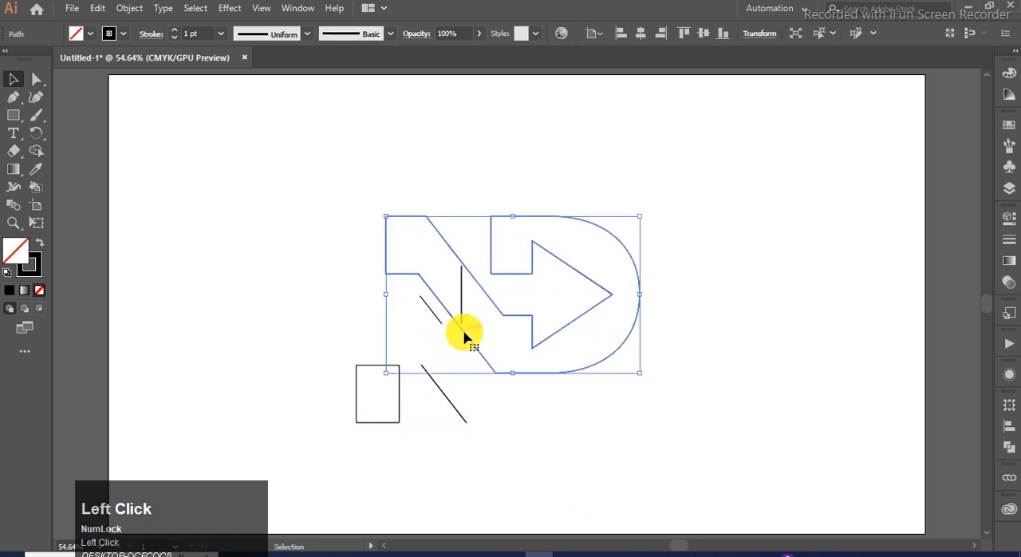
key("ctrl+z")
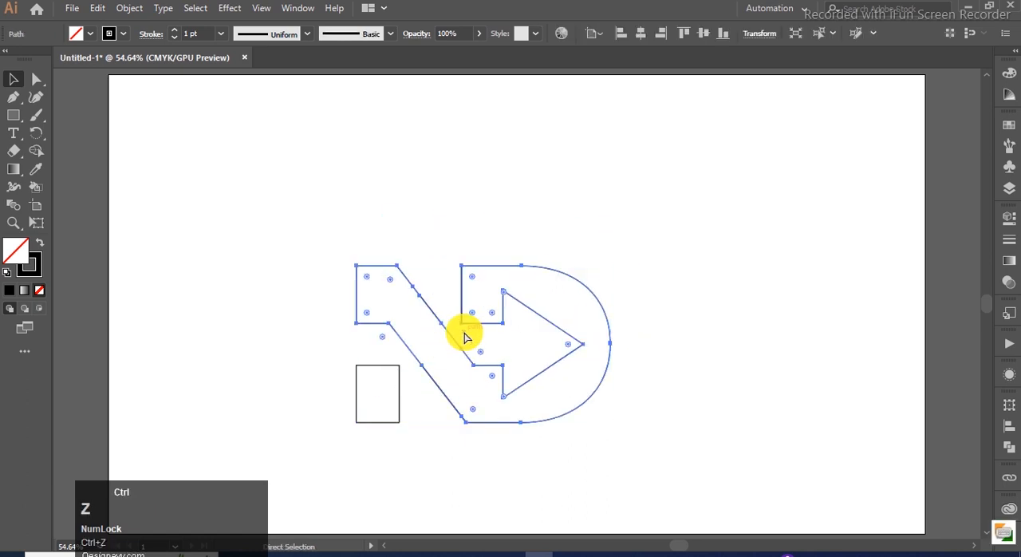
- Cut the merged ND shape off the artboard and release the compound path of the leftover pieces
left_click(422, 289)
left_click(422, 296)
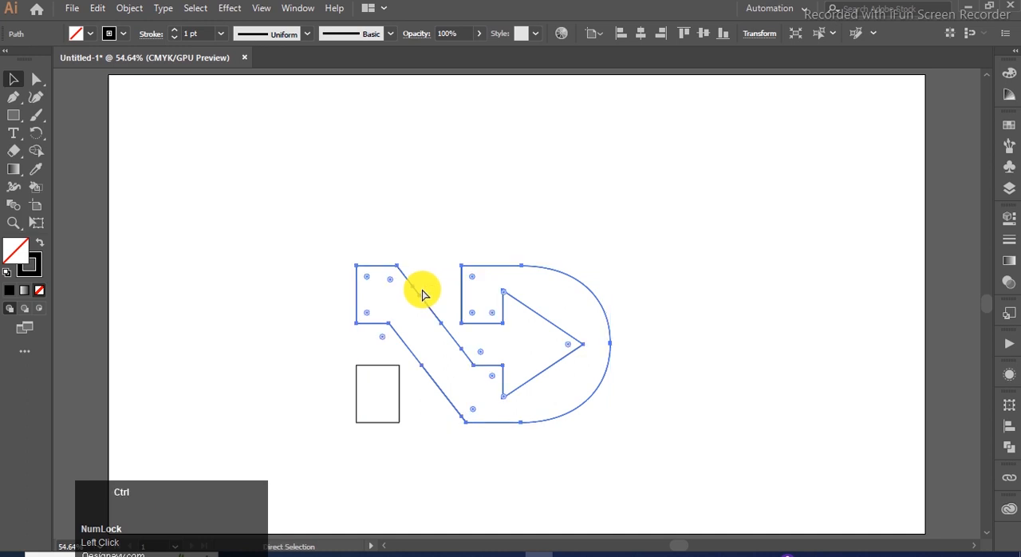
key("ctrl+x")
left_click_drag(521, 224, 420, 423)
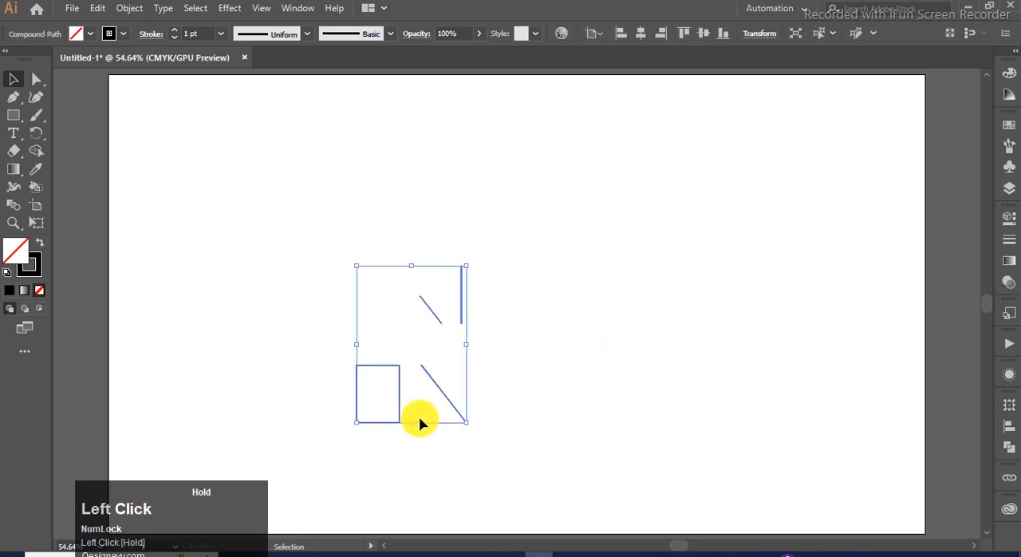
left_click_drag(511, 238, 432, 438)
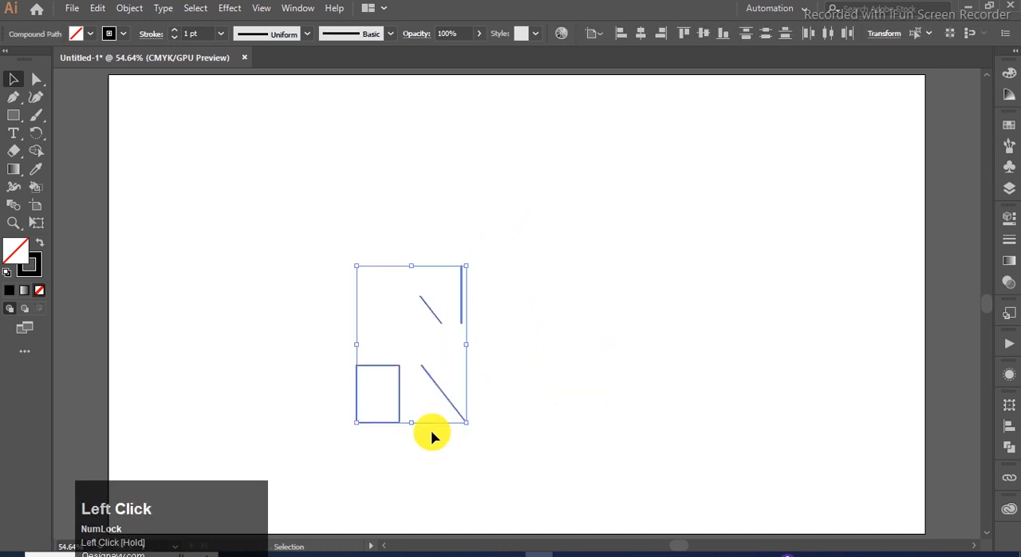
right_click(444, 405)
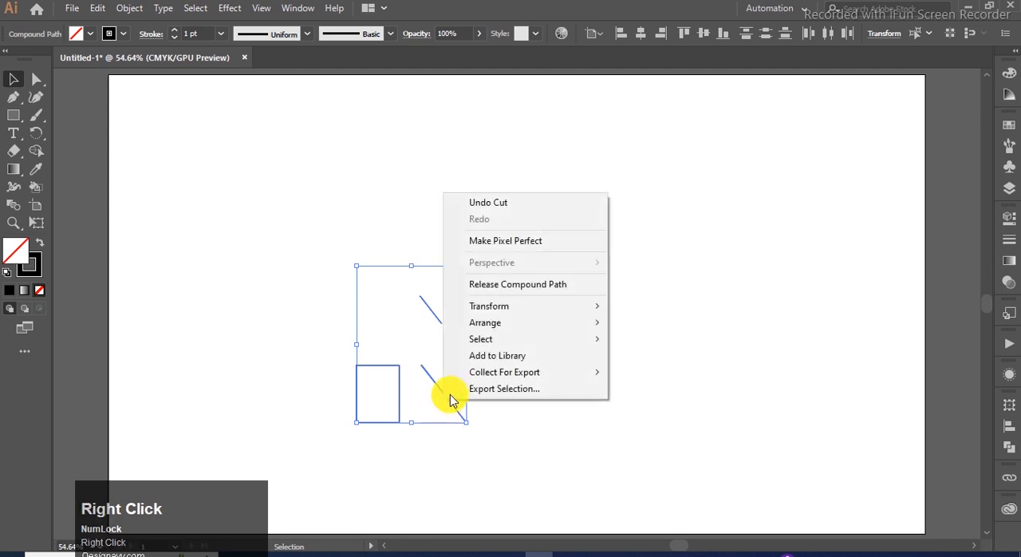
left_click(537, 292)
left_click(573, 311)
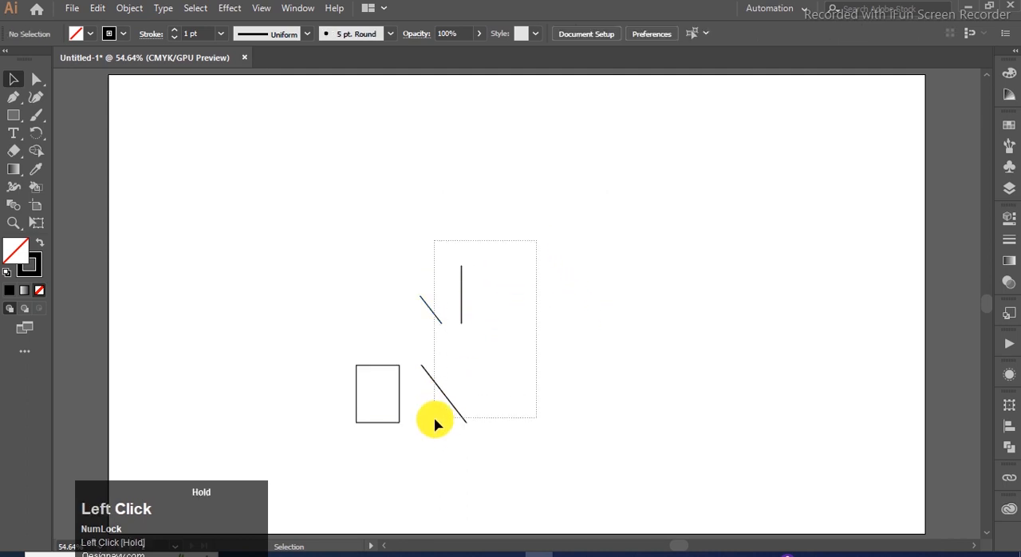
- Delete the stray line segments beside the N's small lower-left rectangle and paste the cut ND shape in front
left_click_drag(435, 423, 436, 424)
key("Delete")
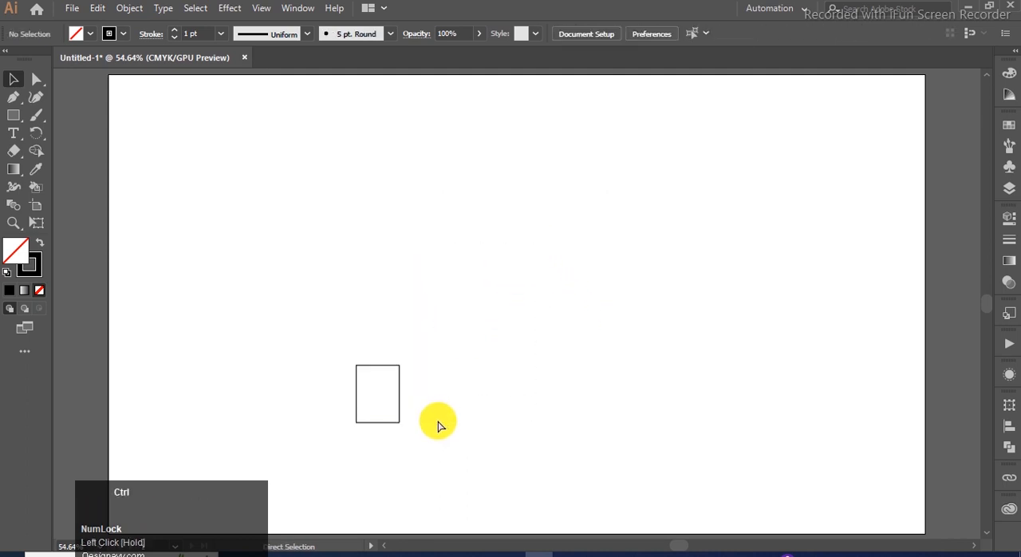
key("ctrl+f")
left_click(450, 450)
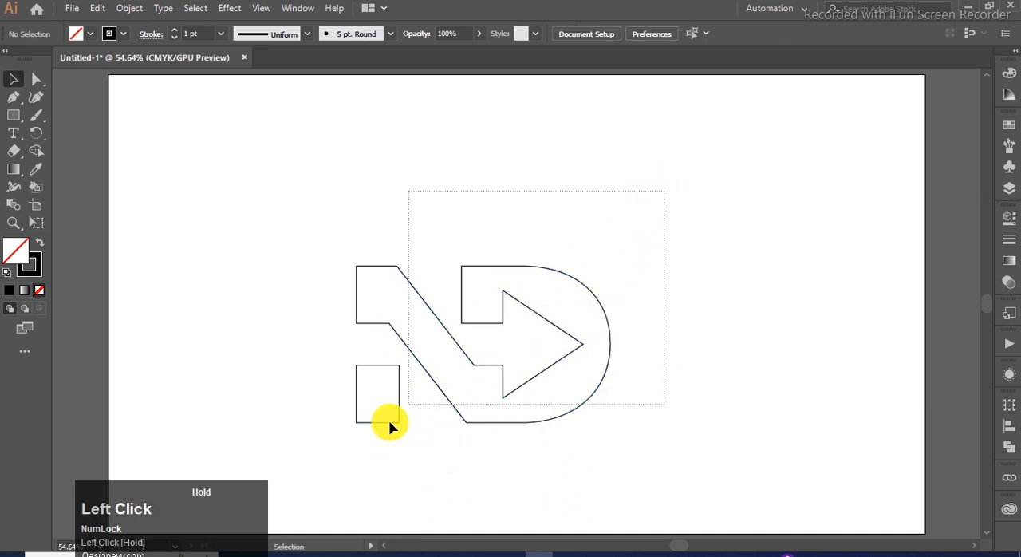
- Unite the ND shape and the N's lower-left rectangle with the Pathfinder Unite mode
left_click_drag(408, 410, 322, 479)
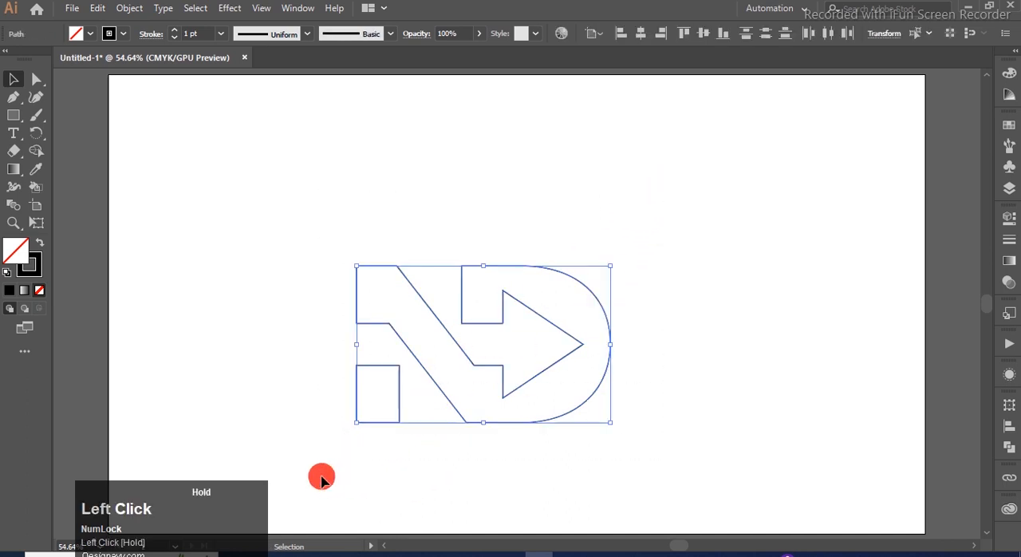
left_click(1009, 263)
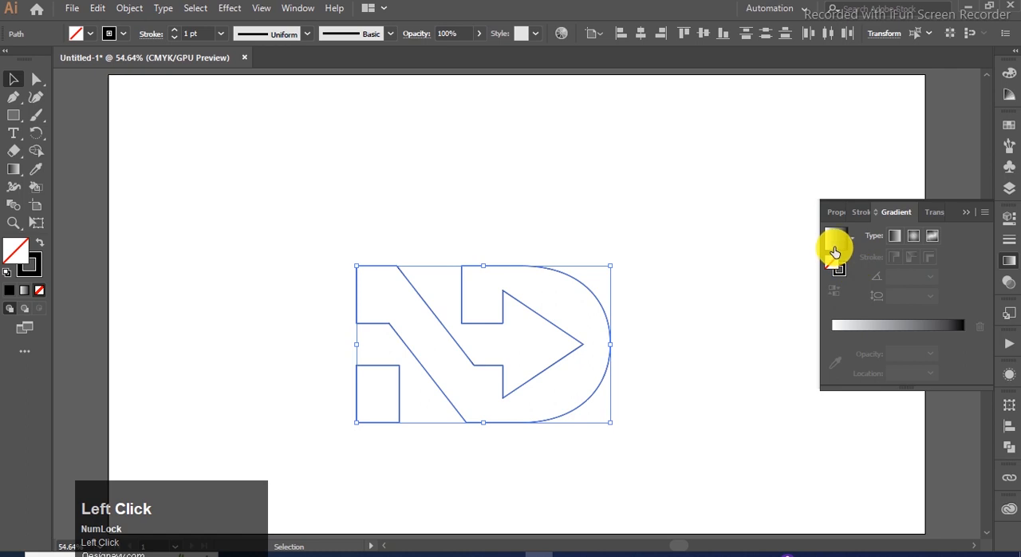
left_click(967, 212)
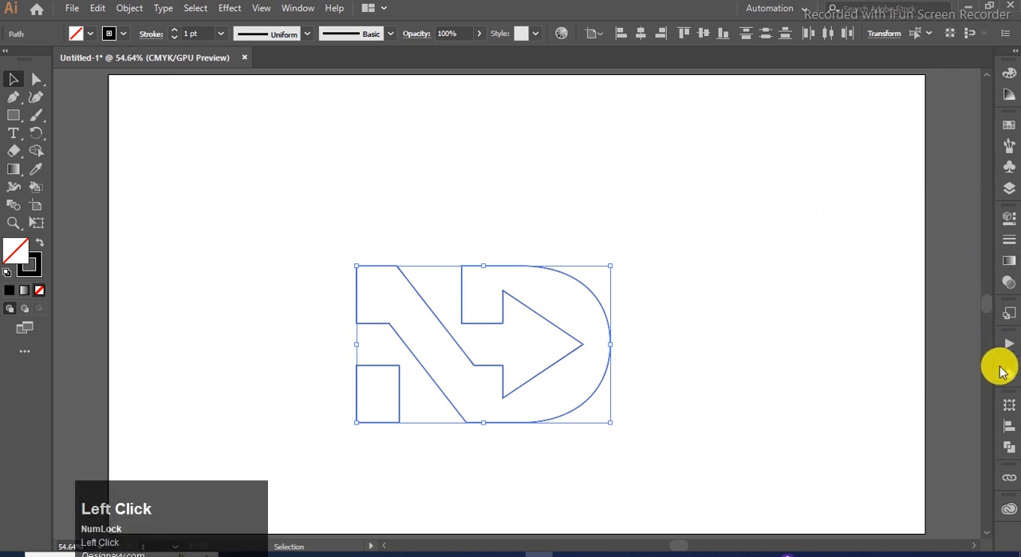
left_click(1004, 444)
left_click(834, 438)
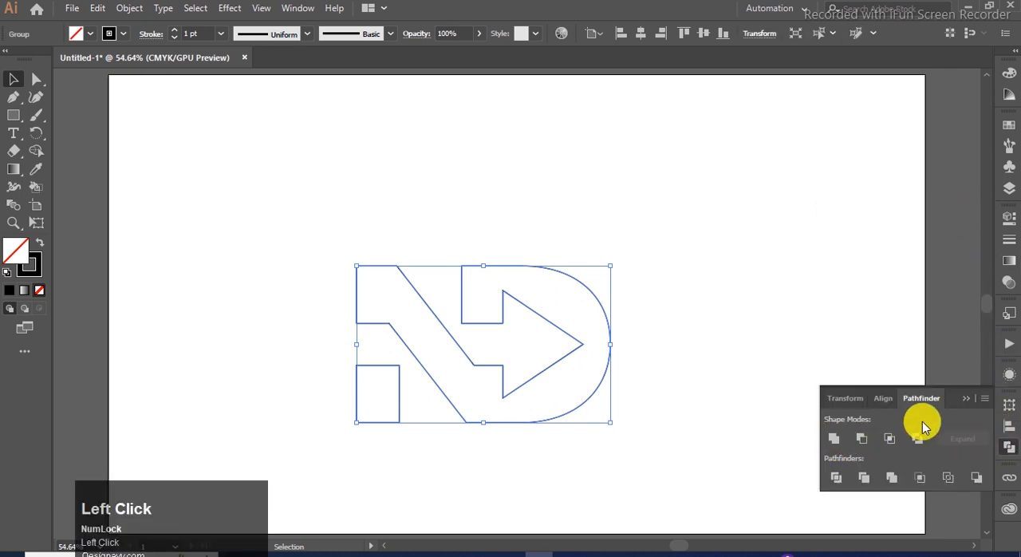
left_click(966, 398)
- Fill the logo with a linear gradient running from light blue to dark indigo
left_click(1009, 262)
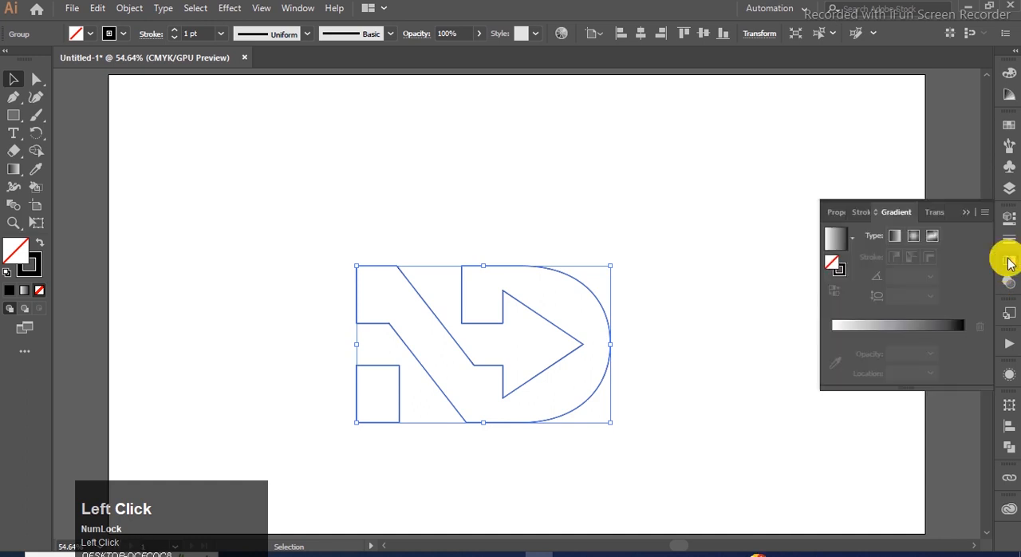
left_click(836, 243)
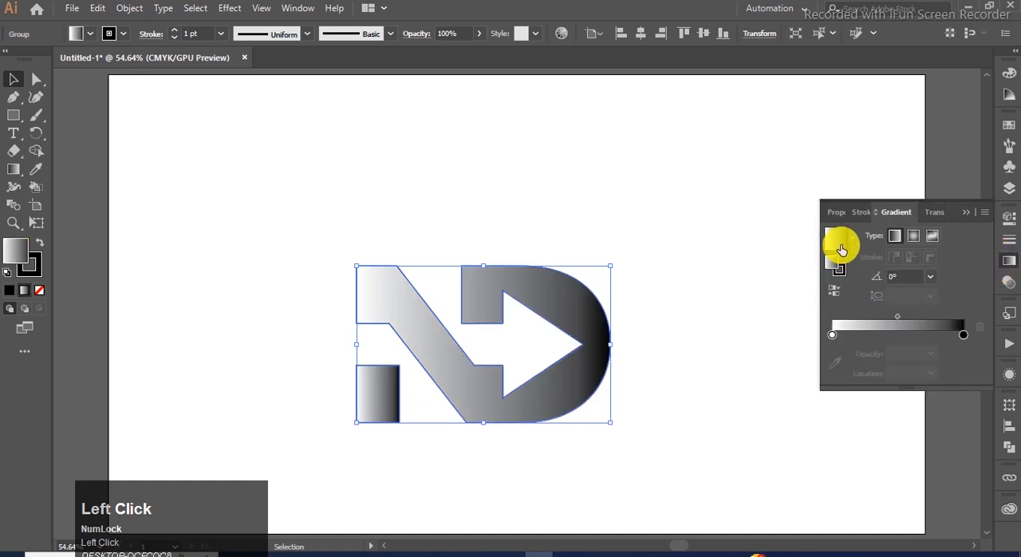
double_click(963, 334)
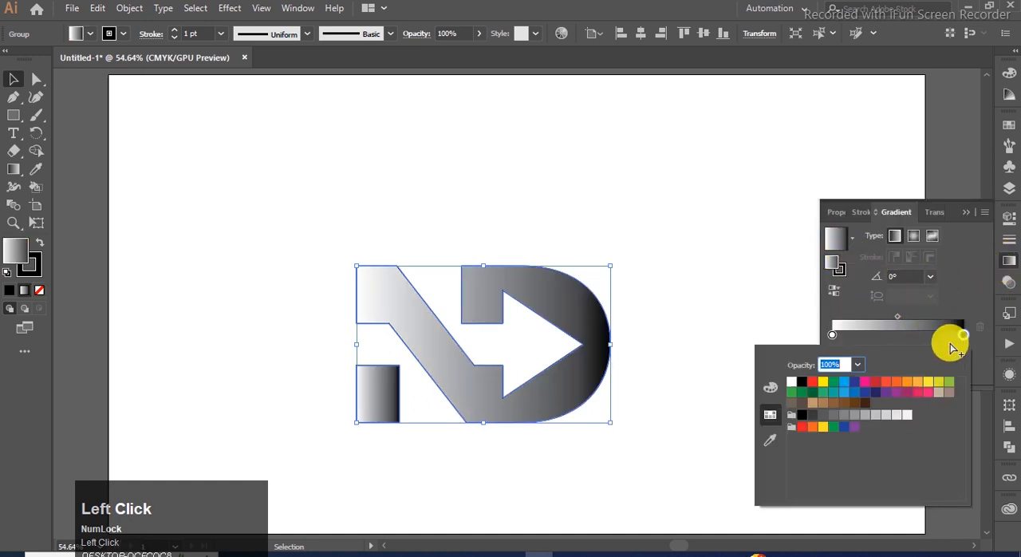
left_click(878, 393)
double_click(834, 334)
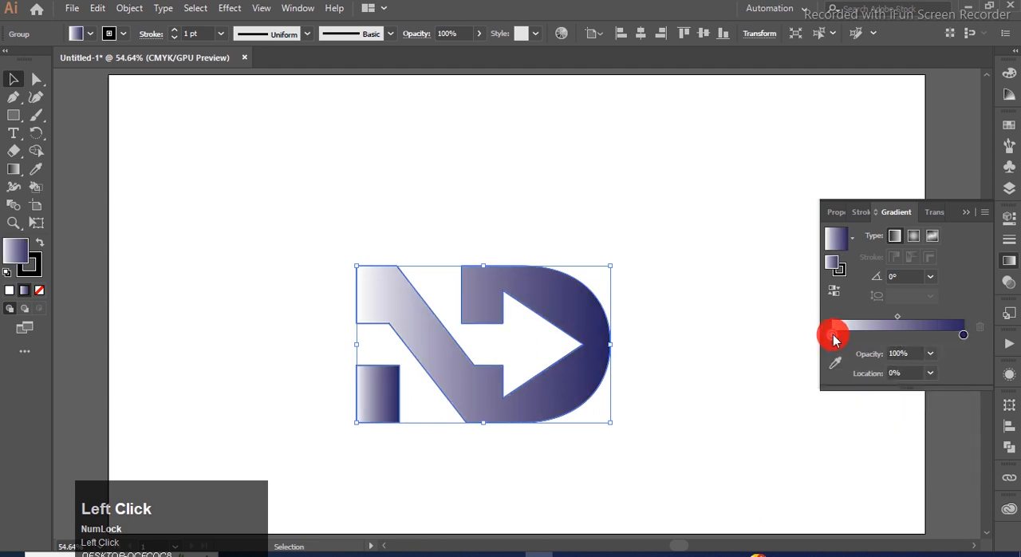
left_click(845, 383)
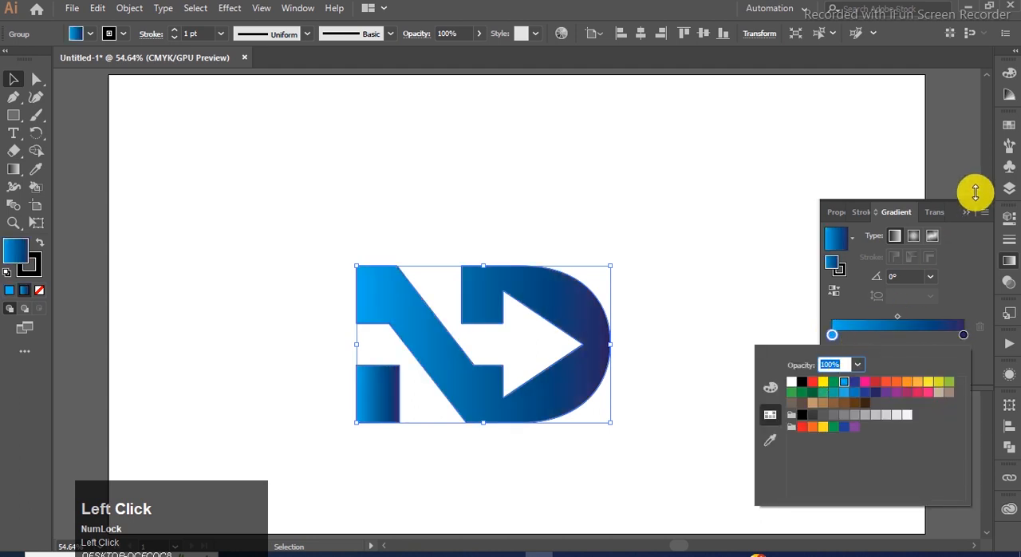
left_click(965, 217)
left_click(969, 214)
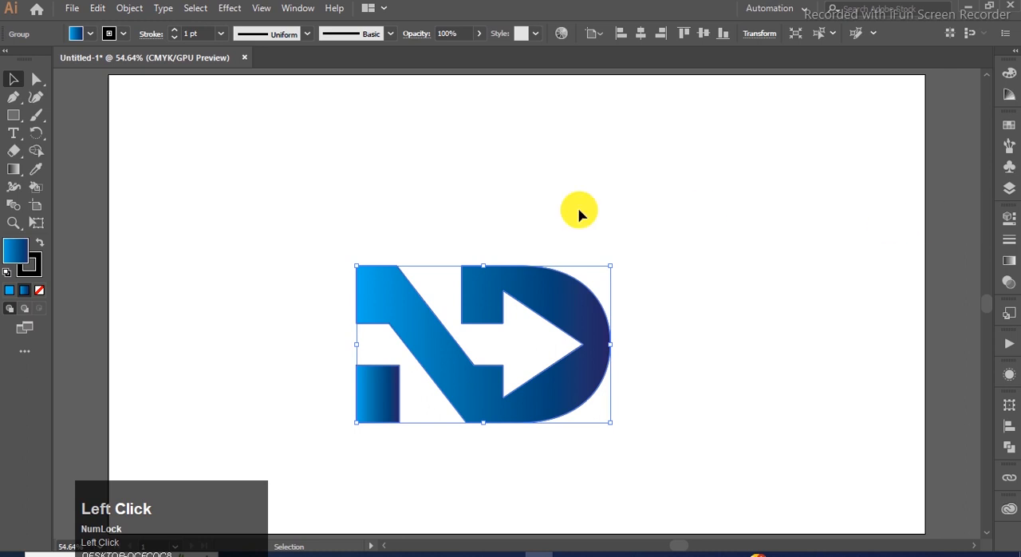
- Redirect the gradient diagonally across the whole logo, from light blue at the N's upper left to indigo at the D's lower right
left_click(14, 168)
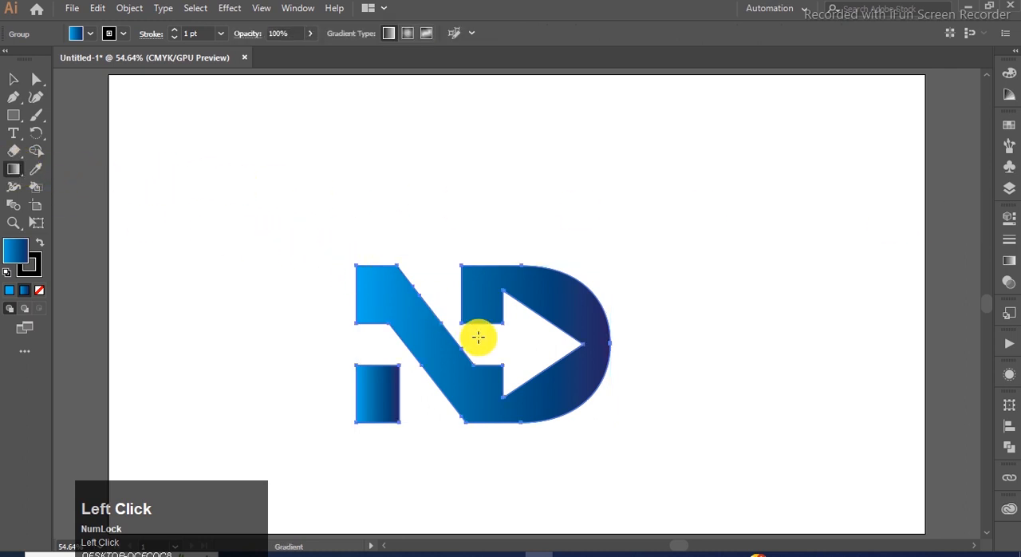
left_click_drag(621, 442, 376, 275)
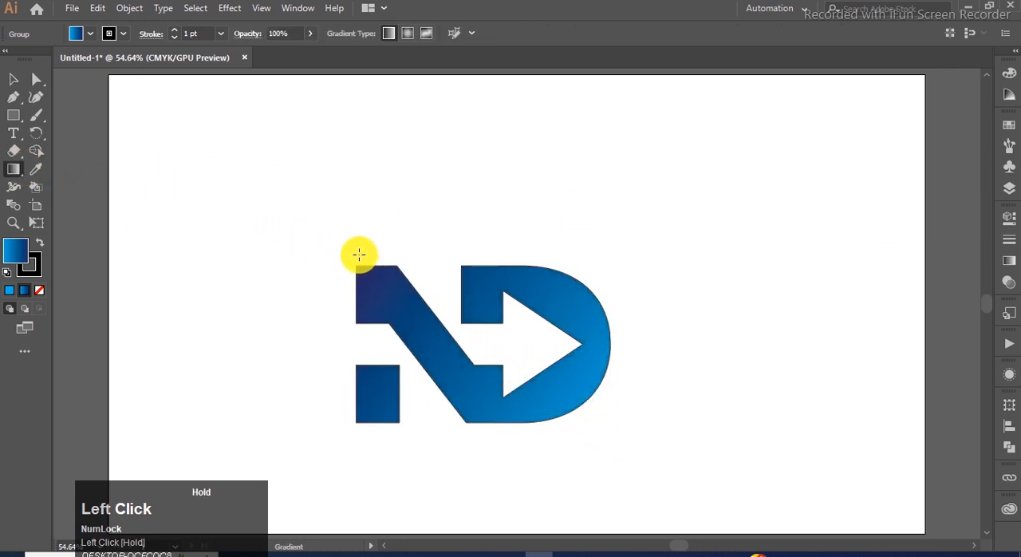
left_click_drag(324, 232, 535, 384)
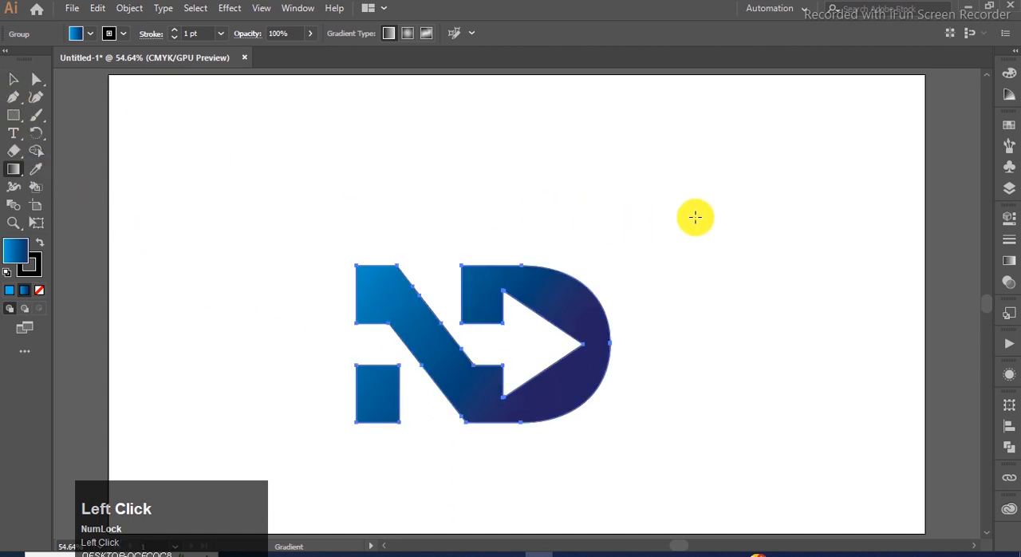
left_click(13, 79)
left_click(726, 211)
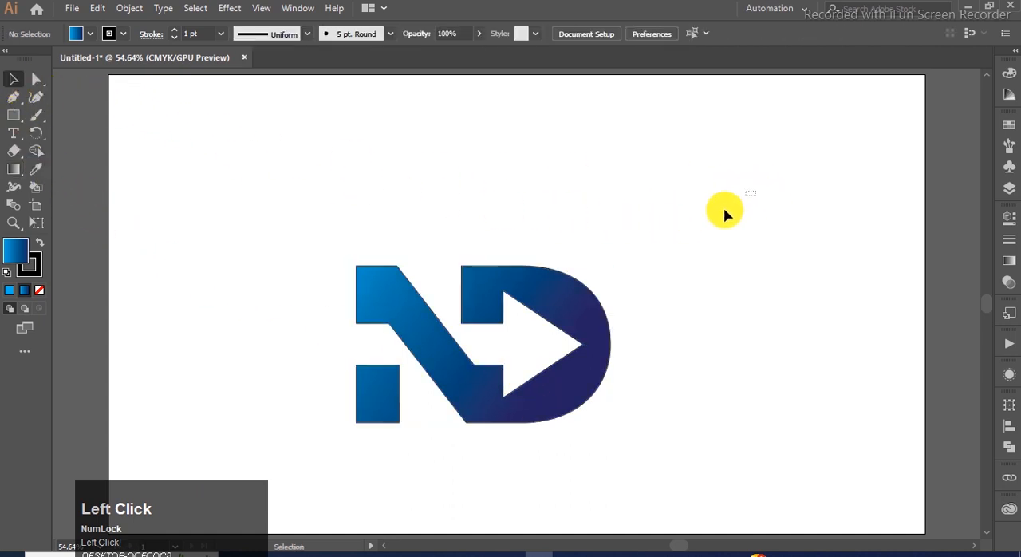
- Remove the logo's stroke and scale the logo up proportionally from its center
left_click_drag(750, 192, 316, 459)
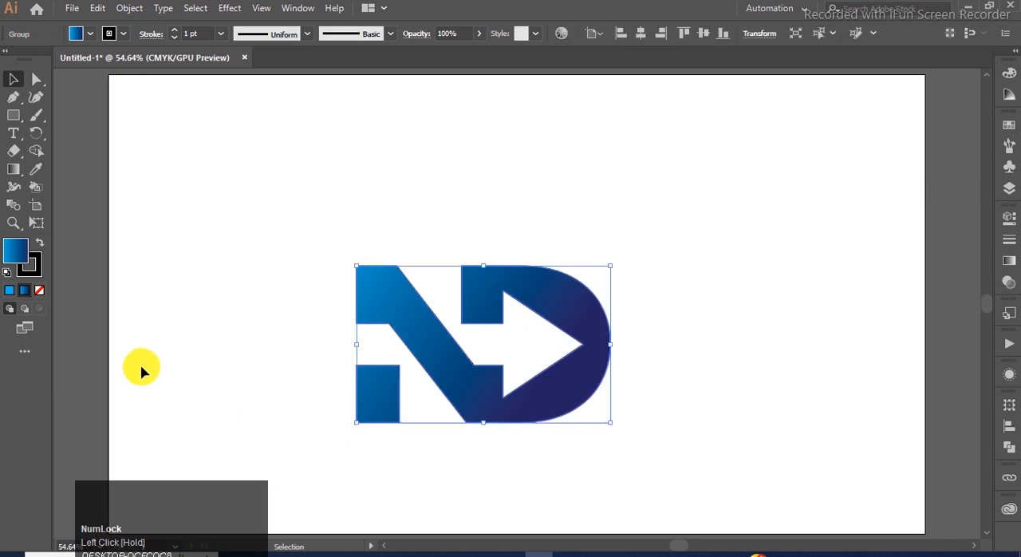
left_click(40, 291)
left_click_drag(612, 423, 638, 439)
- Move the enlarged logo up toward the middle of the artboard and center it horizontally
left_click_drag(501, 287, 542, 266)
left_click(1010, 425)
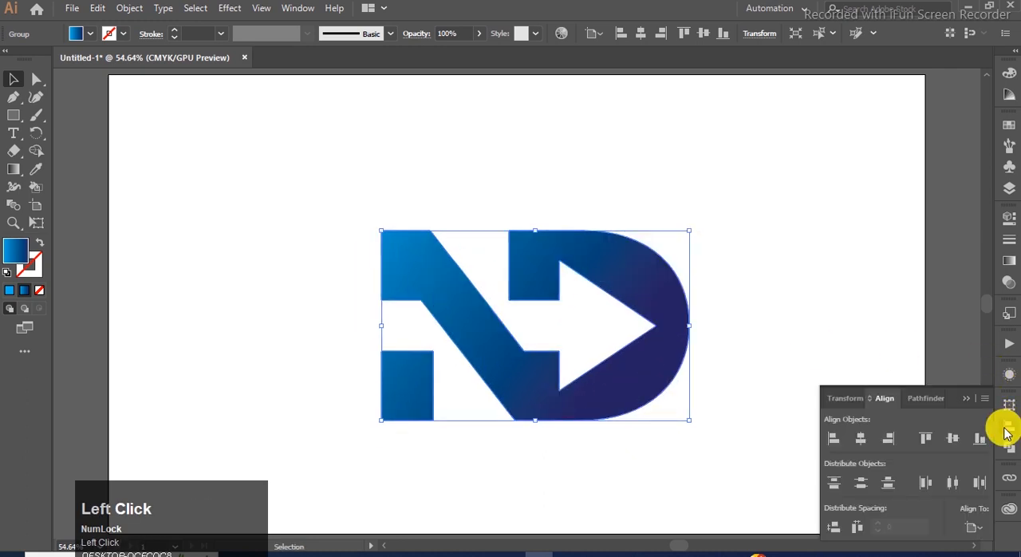
left_click(861, 438)
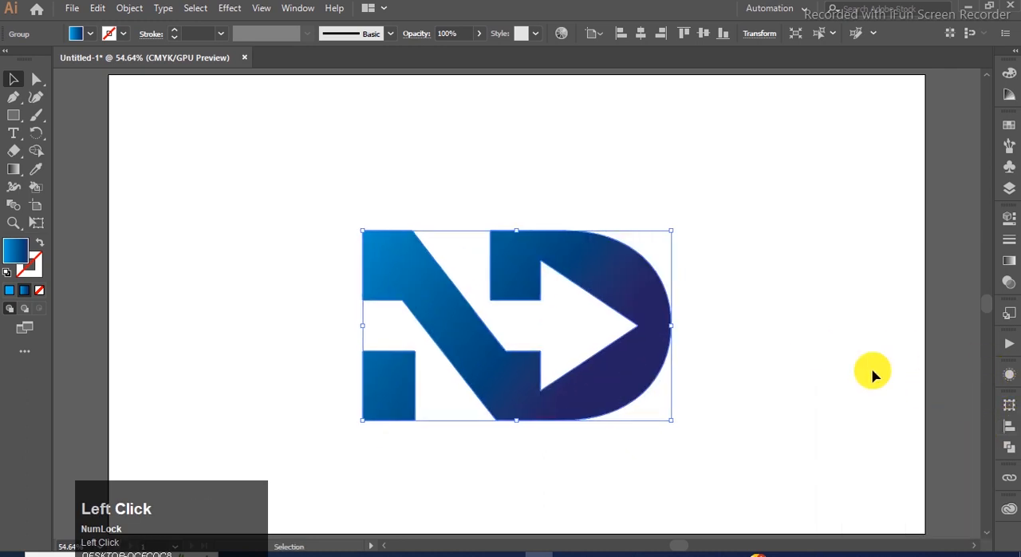
left_click(773, 311)
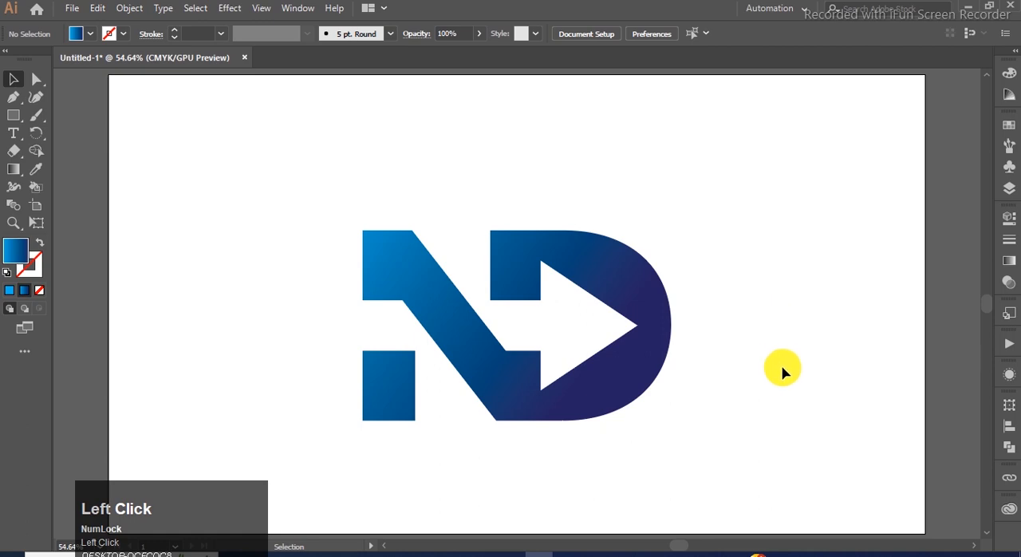